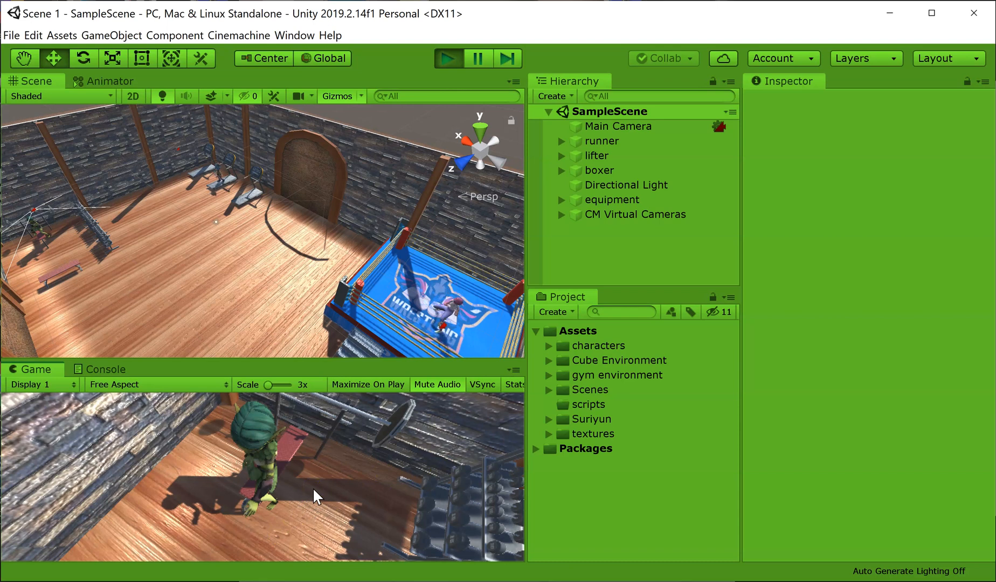
Step: Stop Play mode and create an empty GameObject named Timeline in the scene
click(248, 303)
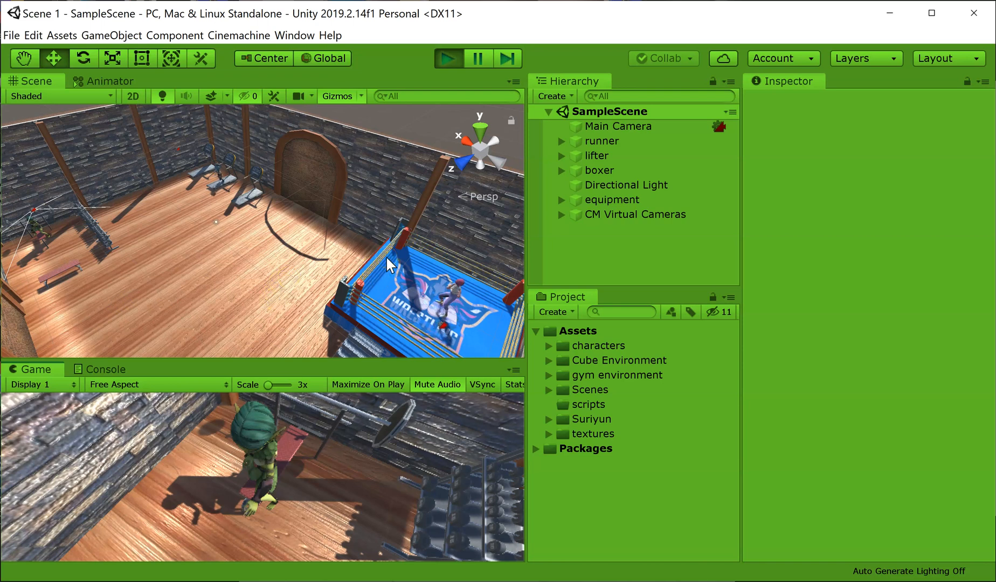
click(449, 56)
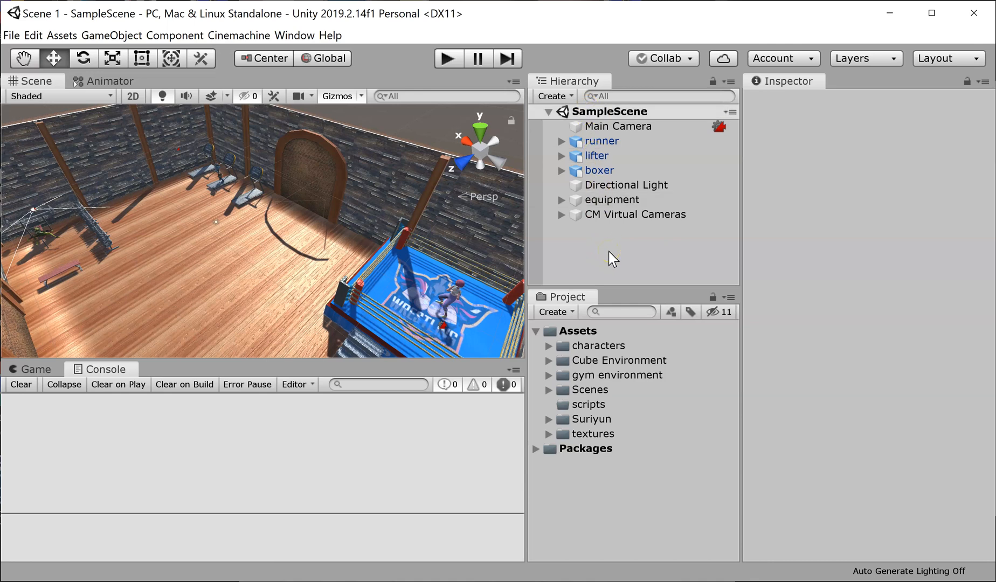
right_click(595, 251)
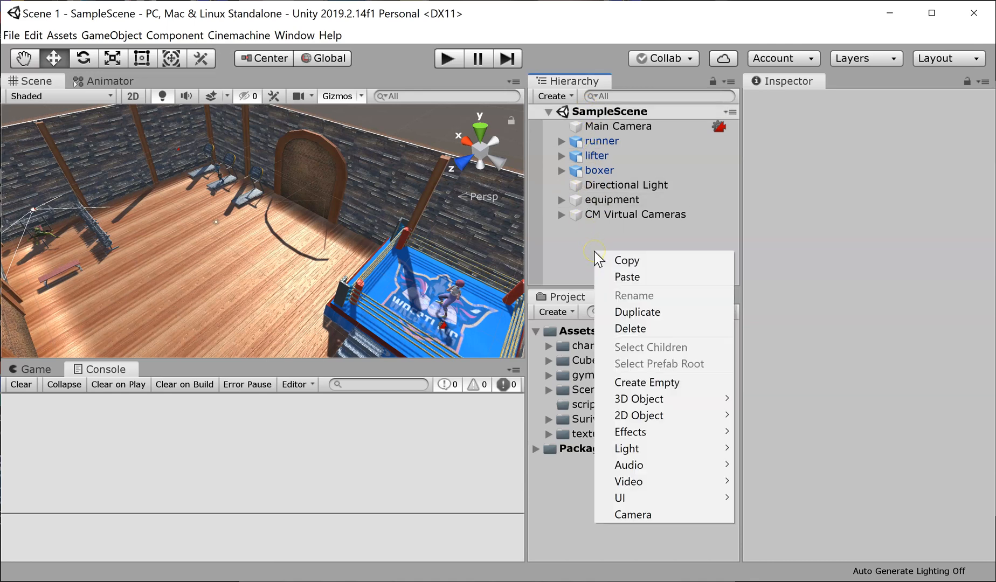
click(644, 384)
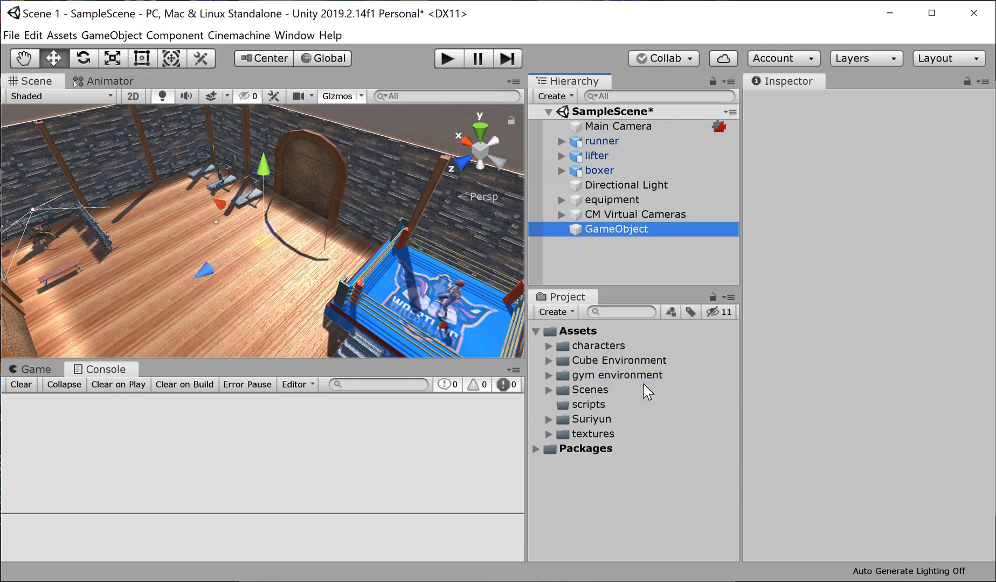
click(605, 236)
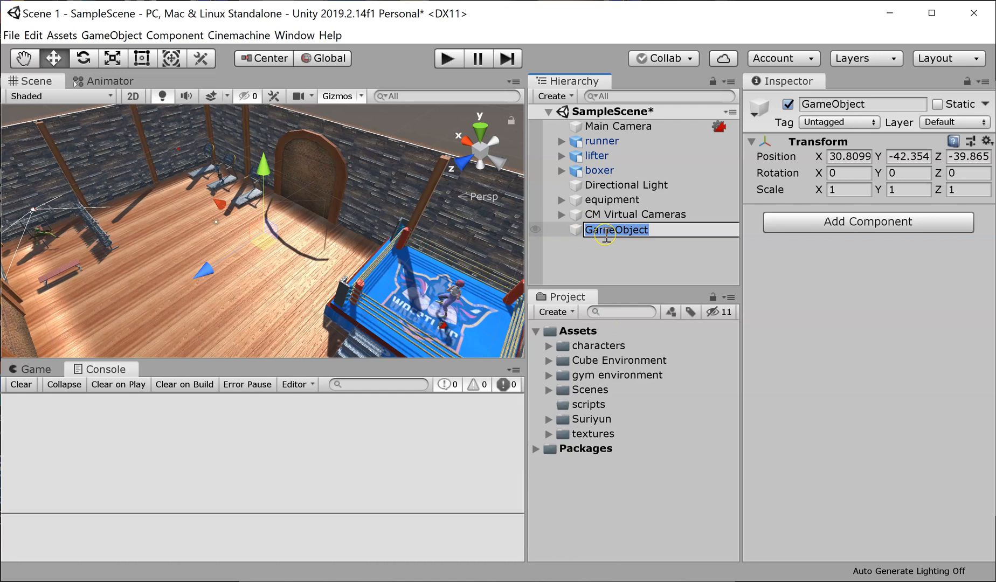
text(Timeline)
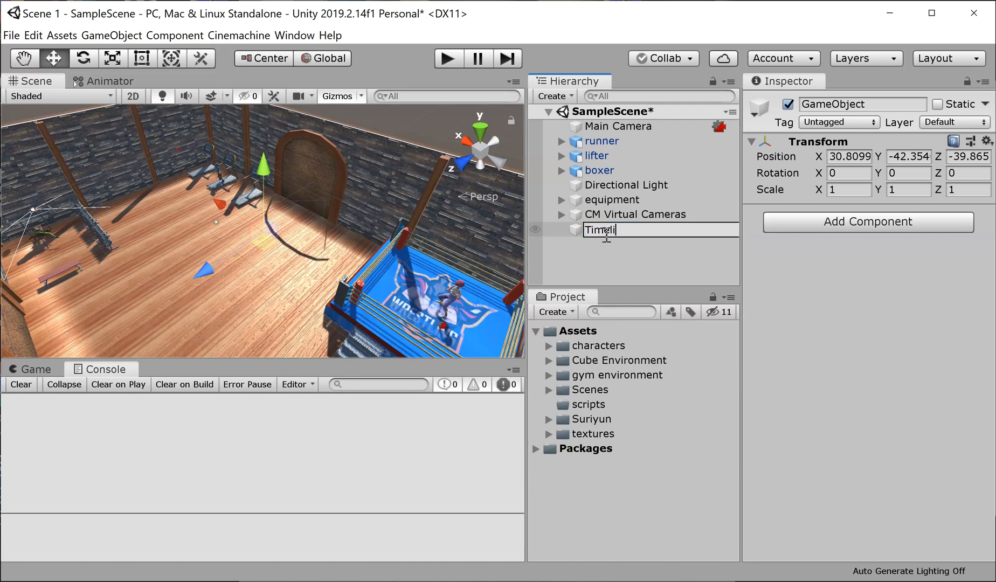
key(Return)
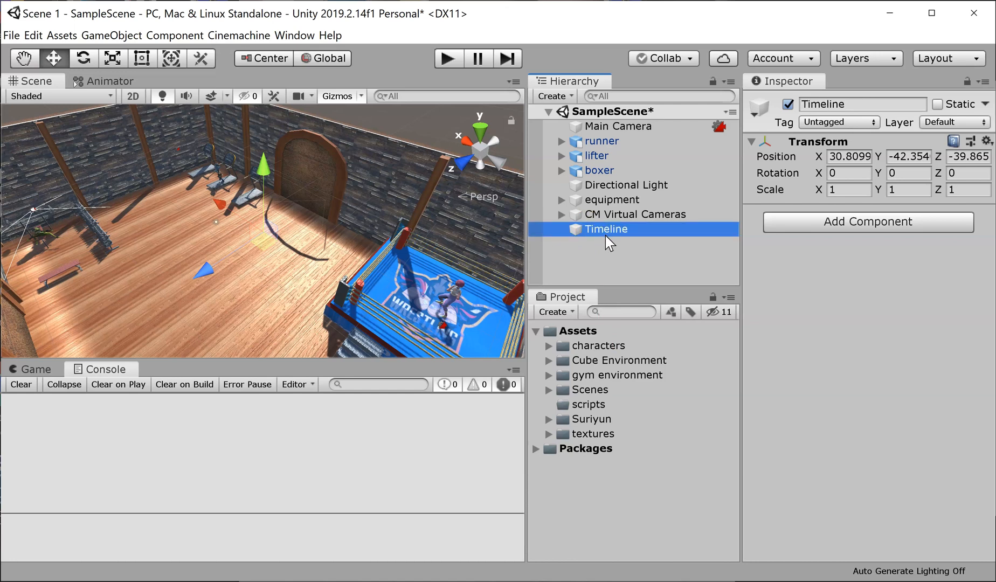
click(613, 278)
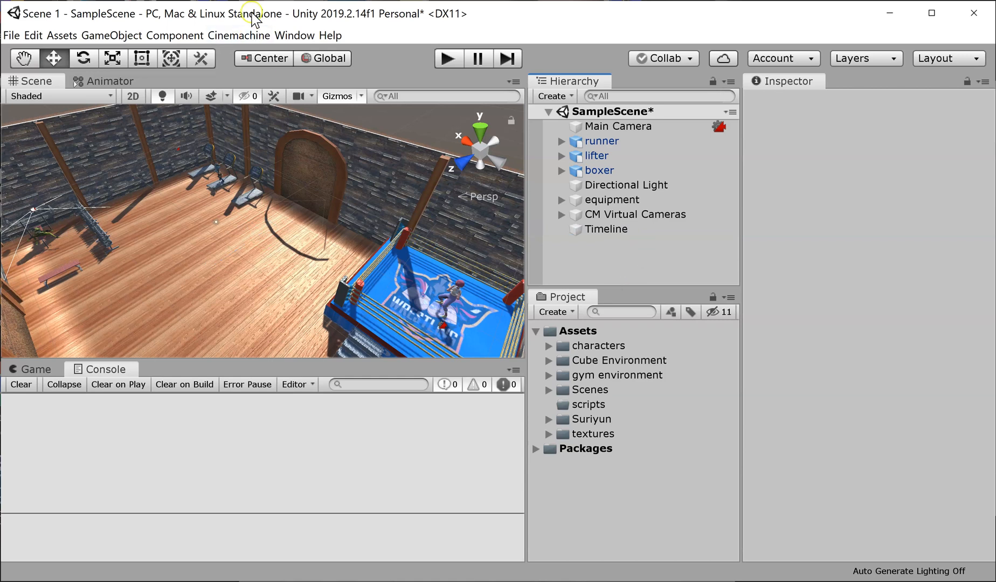
Step: Open the Timeline sequencing window
click(294, 35)
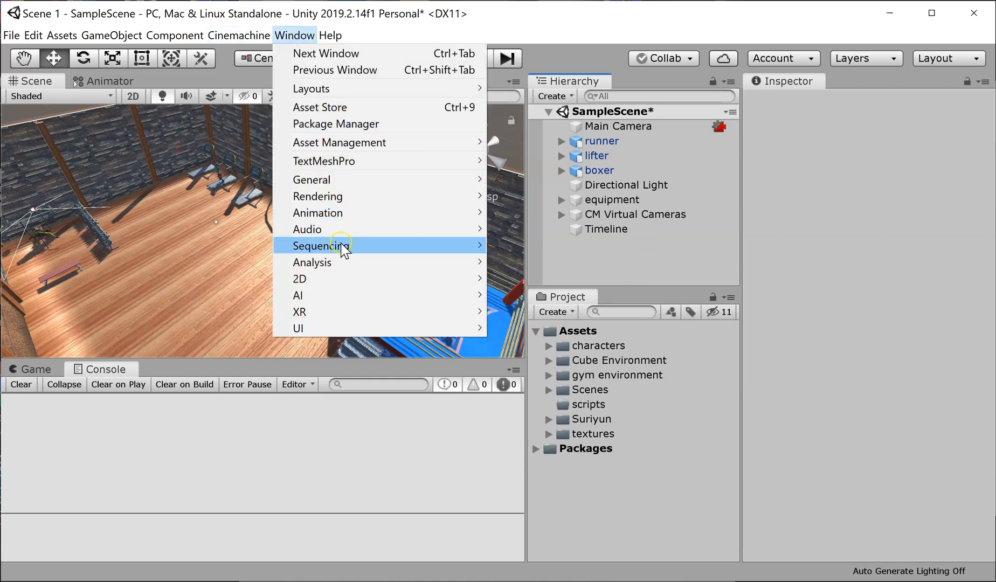
mouse_move(344, 249)
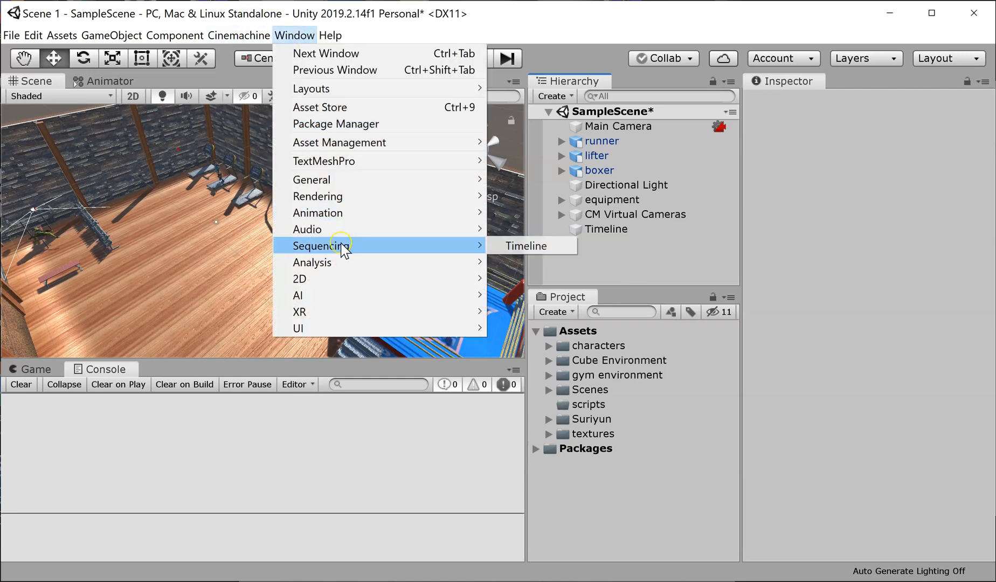
click(509, 246)
click(276, 267)
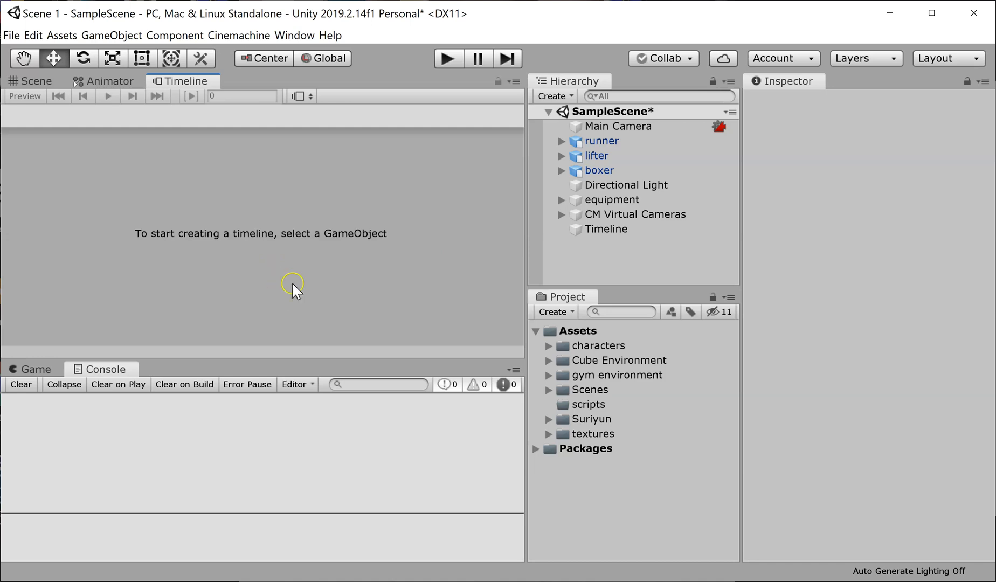
Step: Create a Director component and Timeline asset for the Timeline object, saved as TimelineTimeline.playable in the Assets folder
click(605, 232)
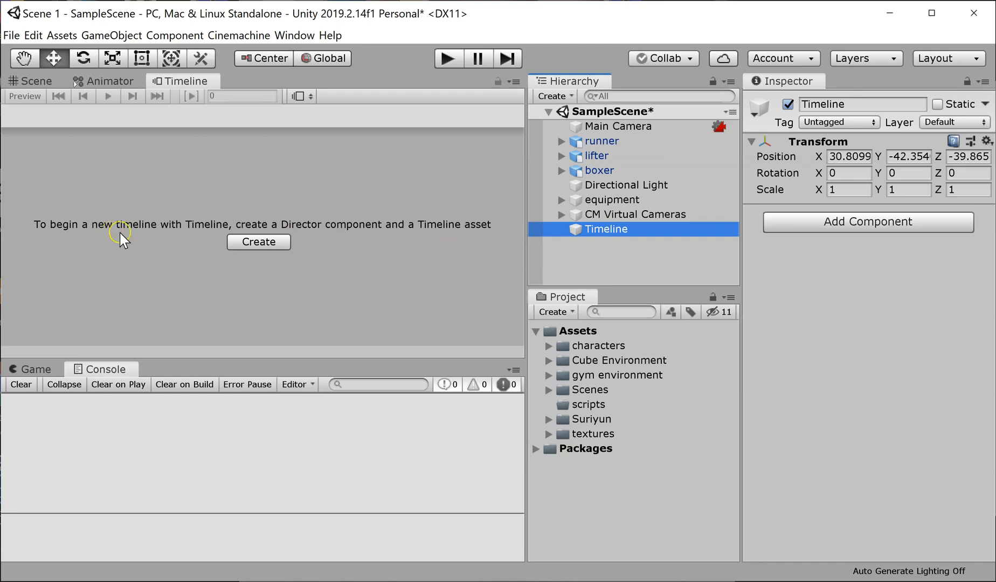
click(268, 245)
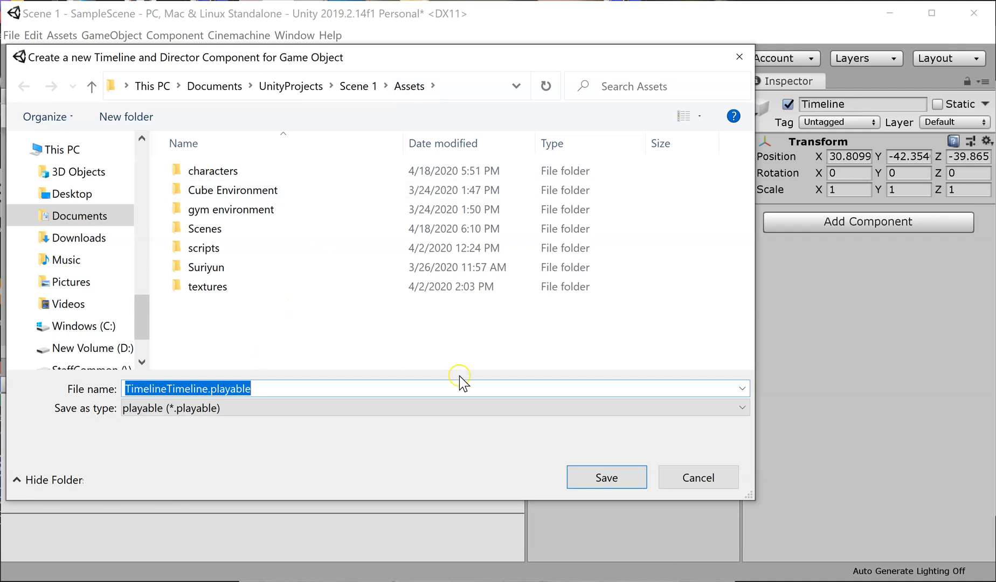
click(607, 478)
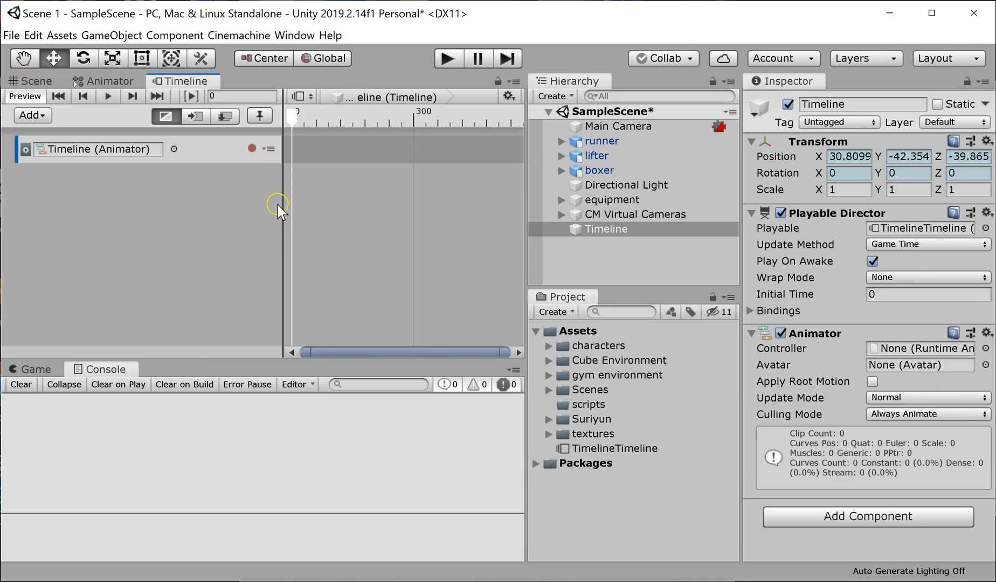
Step: Widen the track list slightly and delete the default Timeline animation track
drag(283, 204, 291, 204)
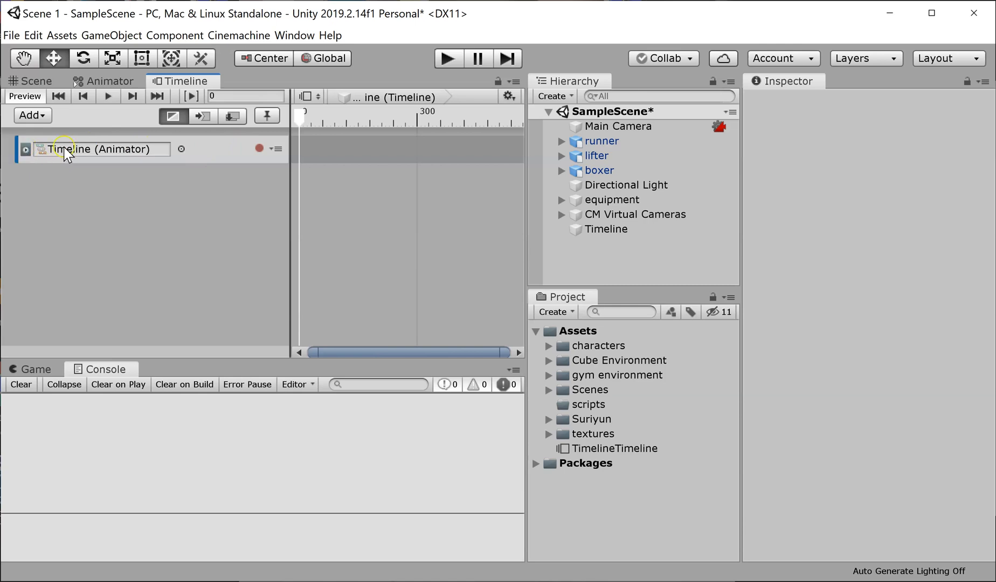
click(214, 151)
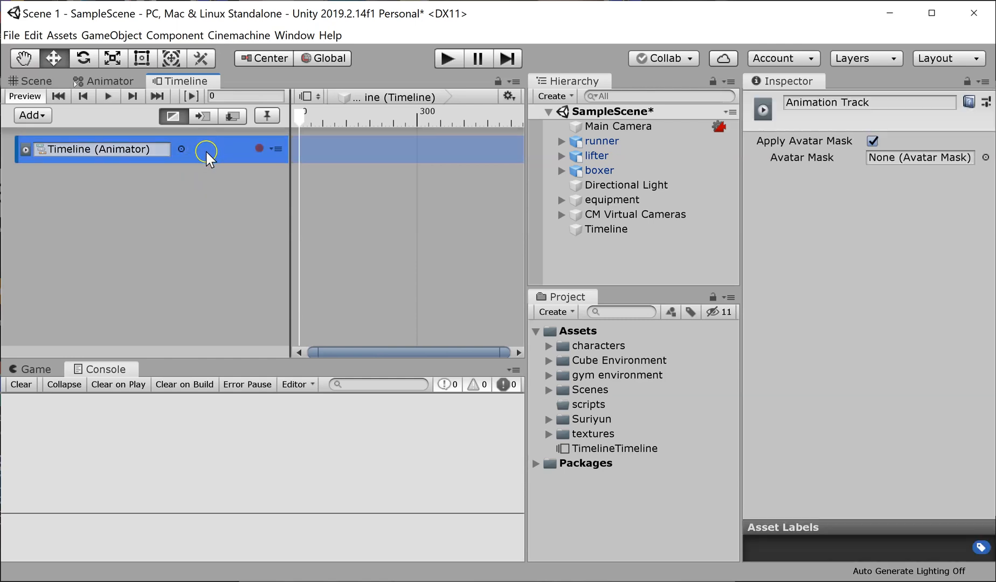
right_click(212, 151)
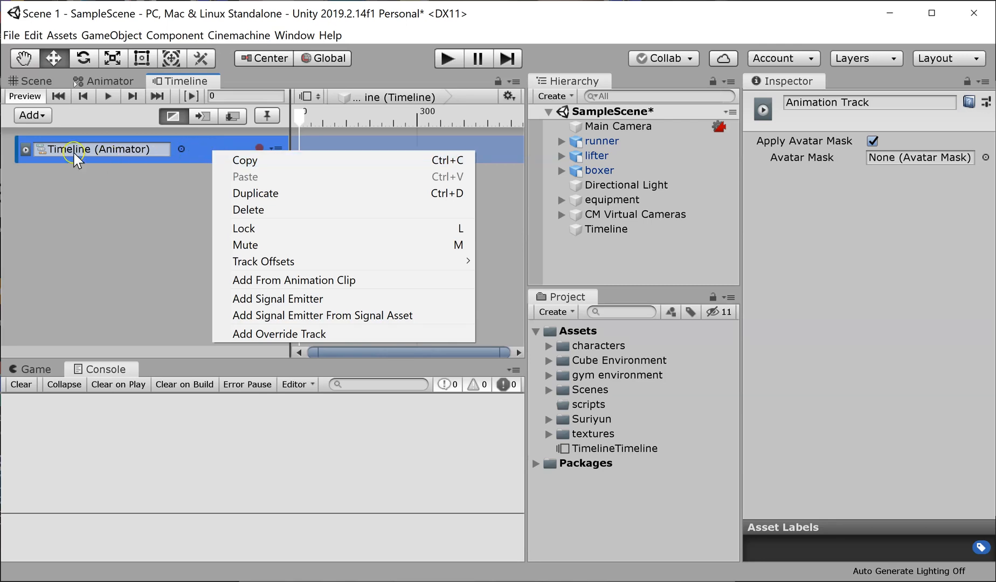
click(263, 210)
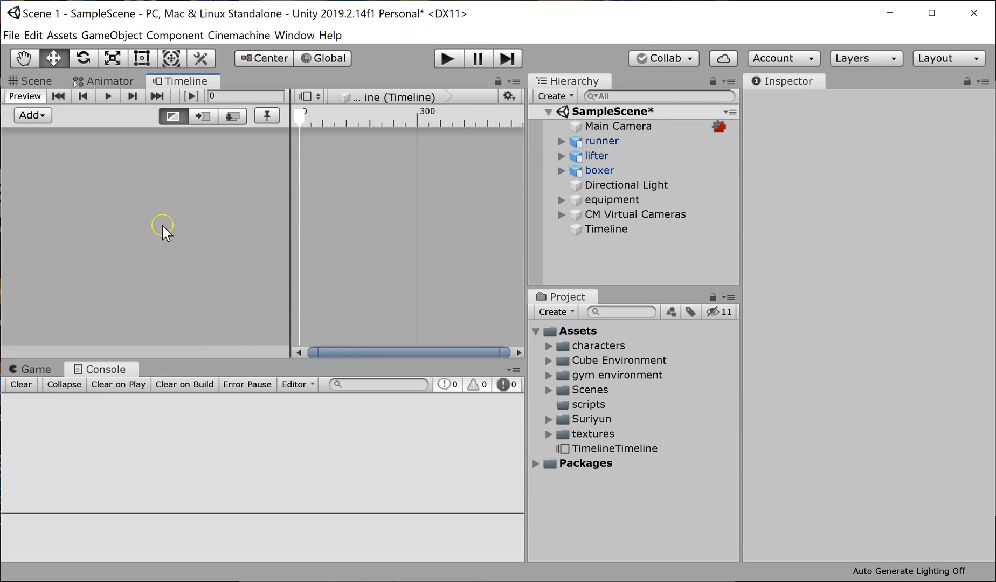
Step: Add a Cinemachine track to the timeline and bind the Main Camera to it as its Cinemachine Brain
click(32, 115)
click(104, 244)
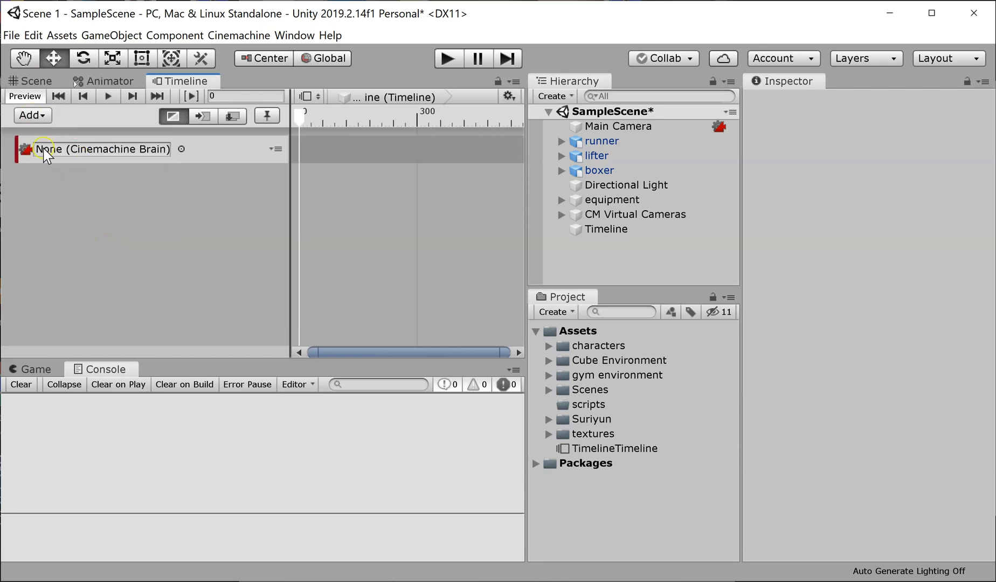
click(115, 153)
click(607, 125)
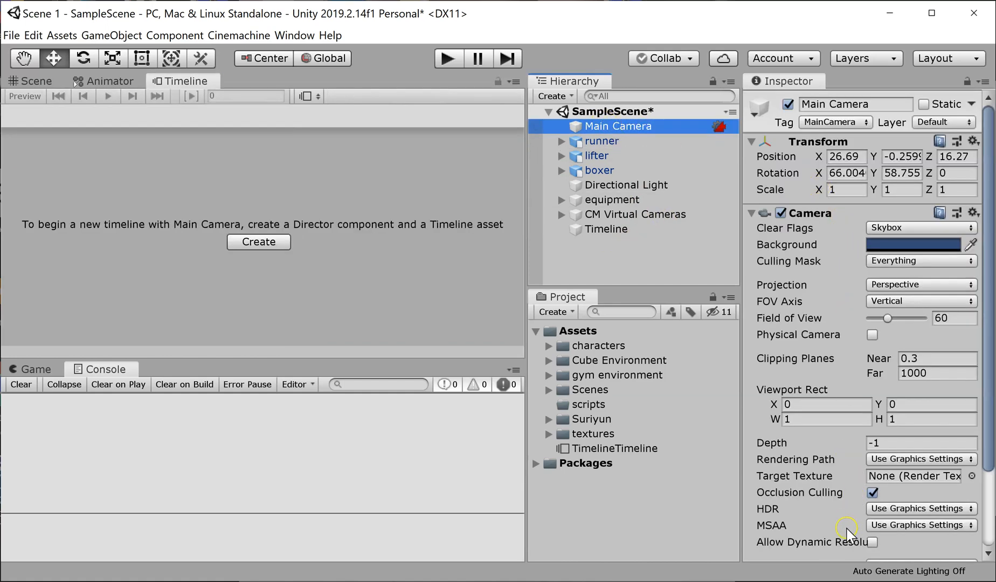
click(750, 214)
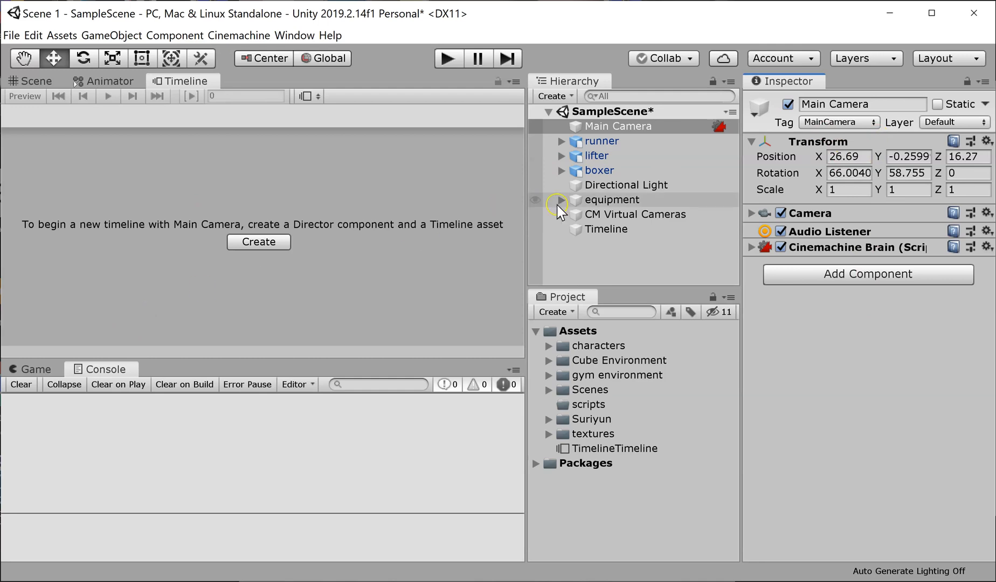
click(593, 229)
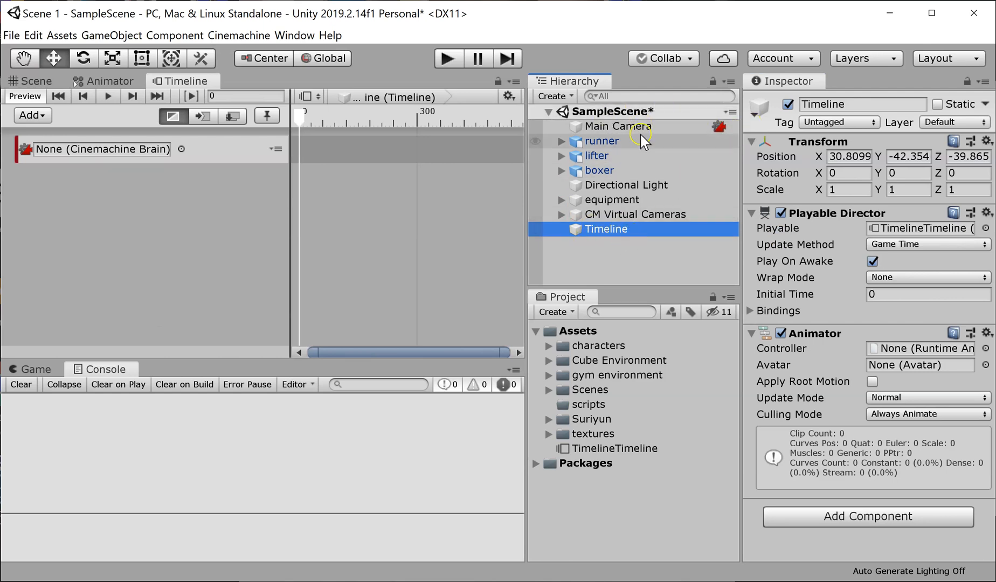
drag(643, 128, 138, 158)
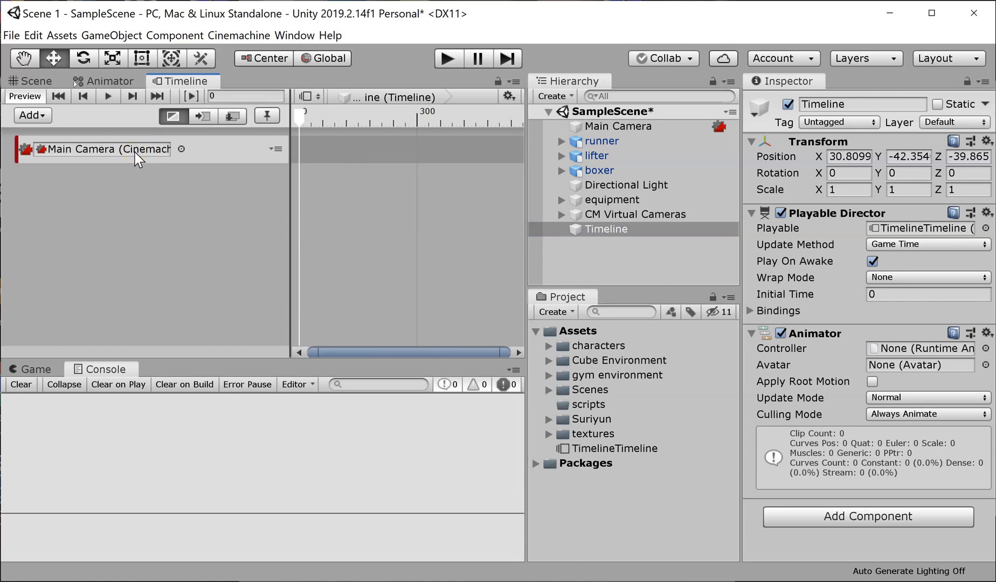
Step: Expand the CM Virtual Cameras group and switch the timeline ruler units to seconds
click(561, 215)
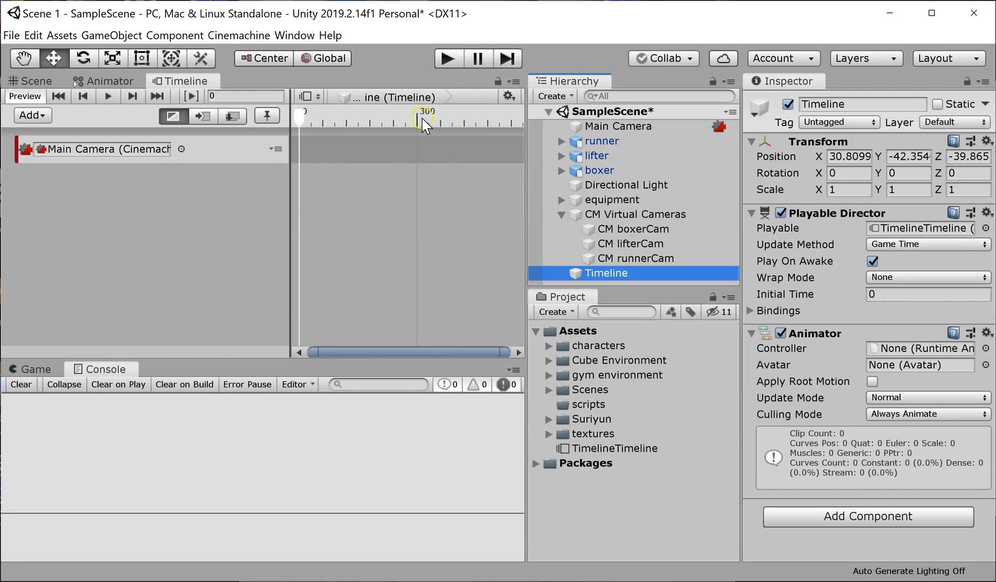
click(508, 97)
click(508, 129)
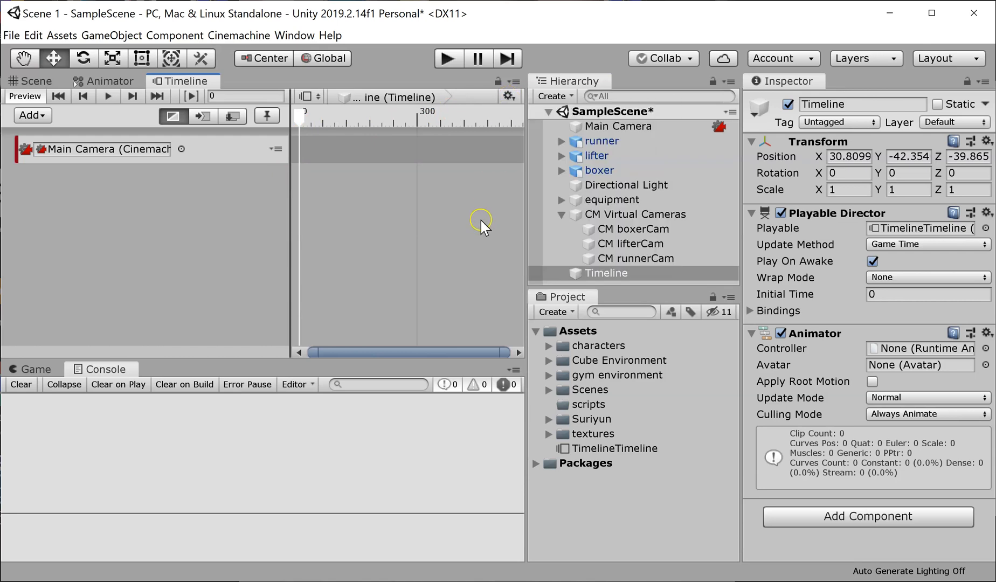
click(508, 97)
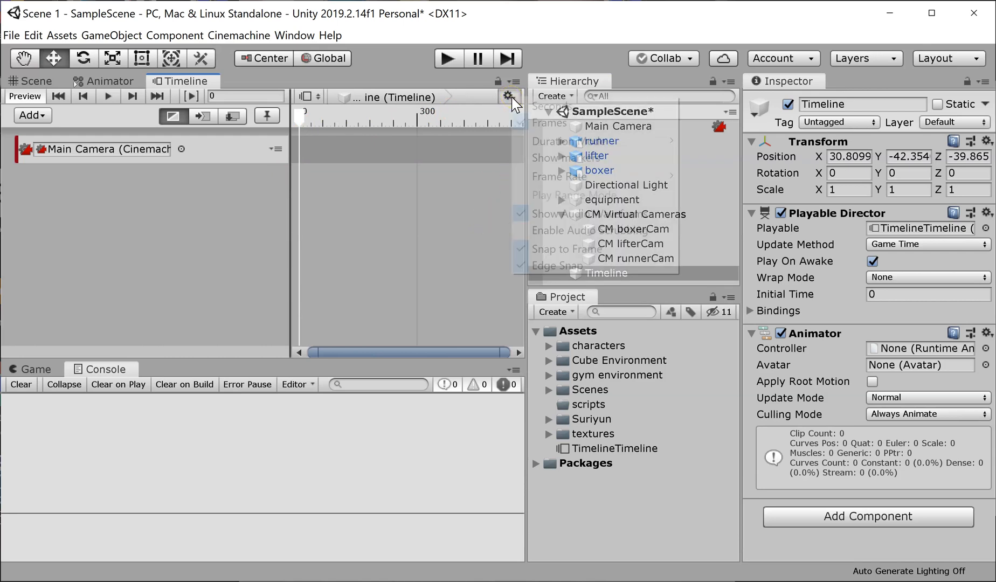
click(528, 105)
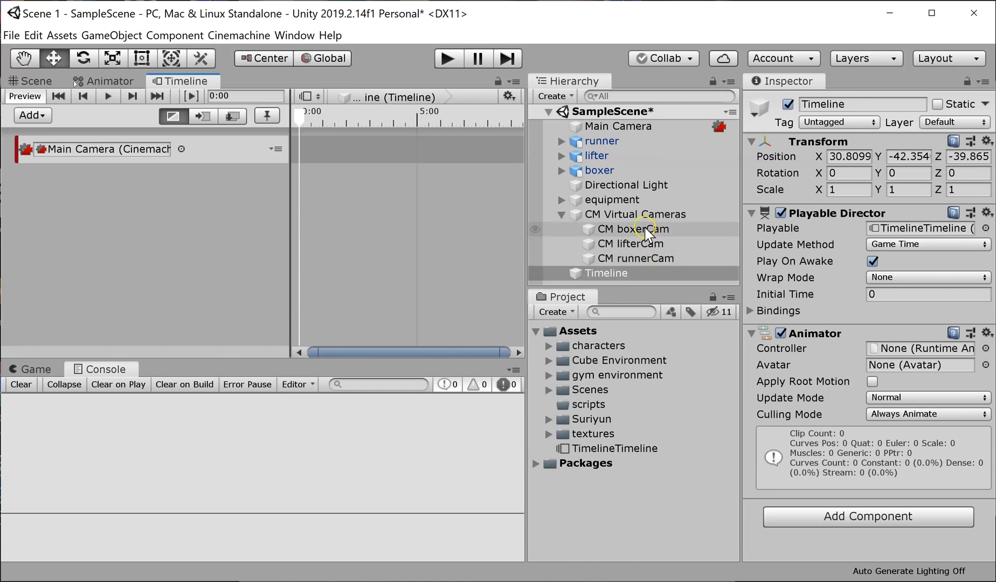
Step: Add CM runnerCam as a shot on the Cinemachine track, starting at 0 with a duration of 4 seconds
drag(645, 257, 324, 147)
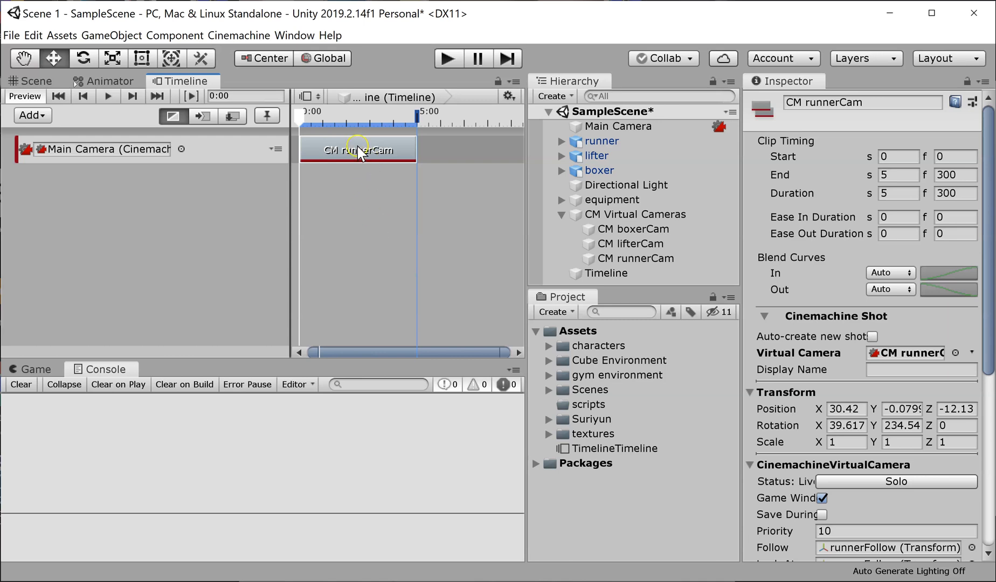
drag(411, 151, 394, 151)
click(901, 171)
text(4.4)
key(Return)
click(908, 180)
text(4.0166)
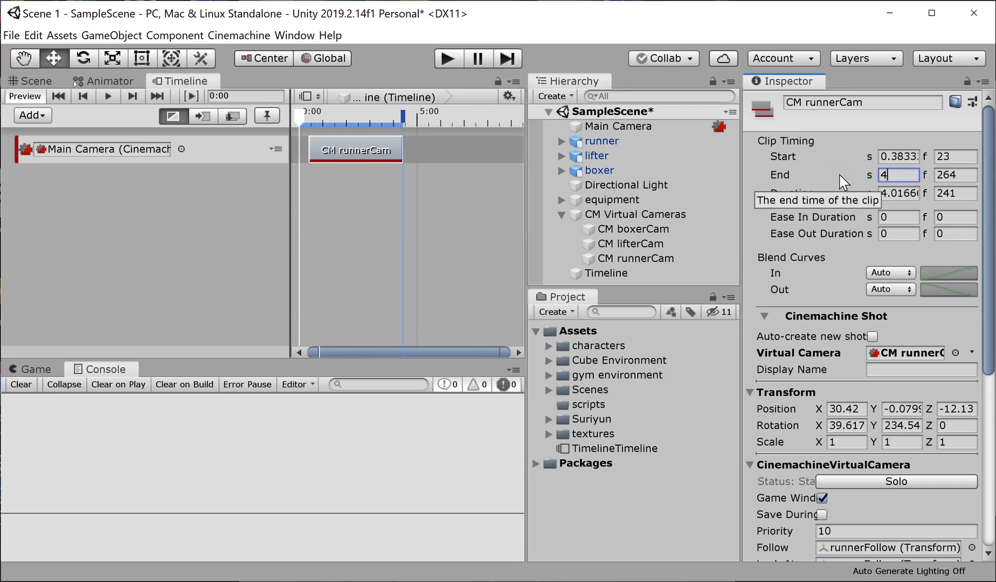
key(Return)
key(Tab)
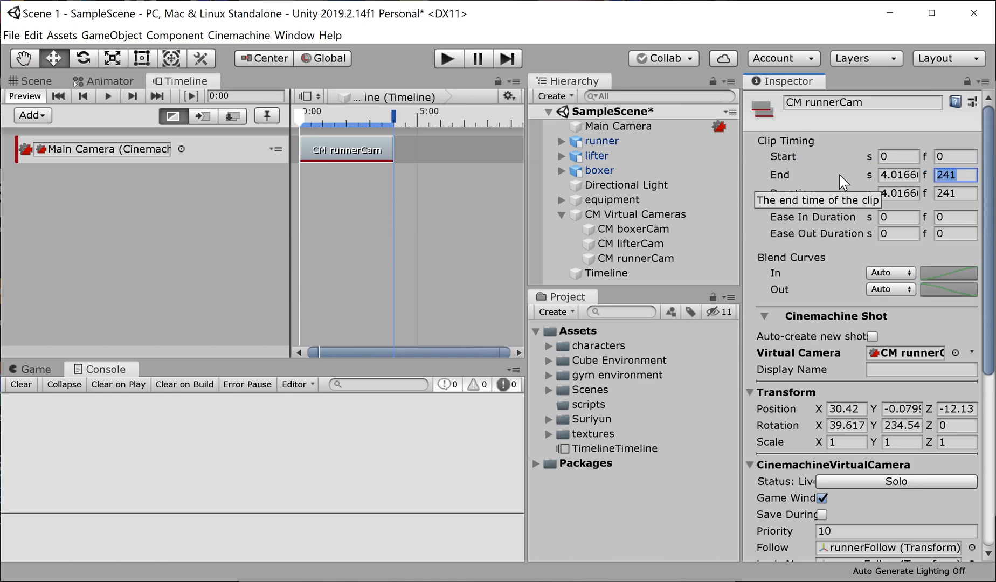
key(Tab)
text(4)
key(Tab)
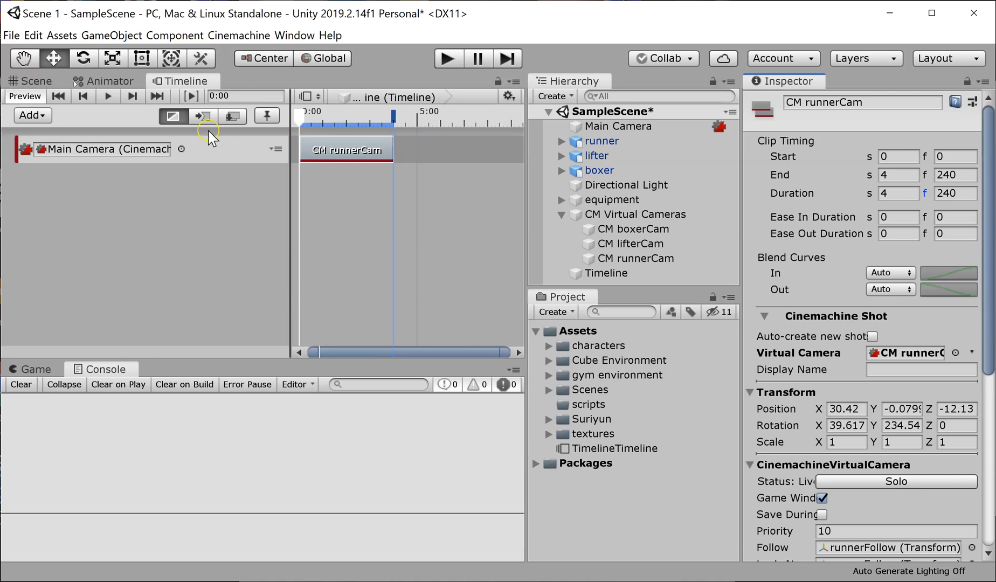
Step: Show the Game view to check the CM runnerCam shot, with the Timeline open above it and the clip deselected
click(42, 82)
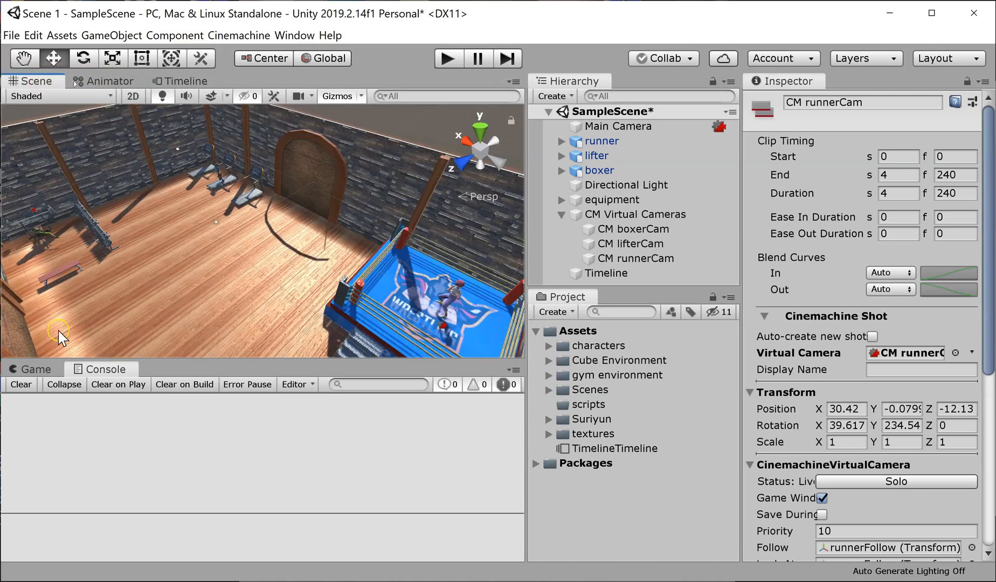
click(37, 371)
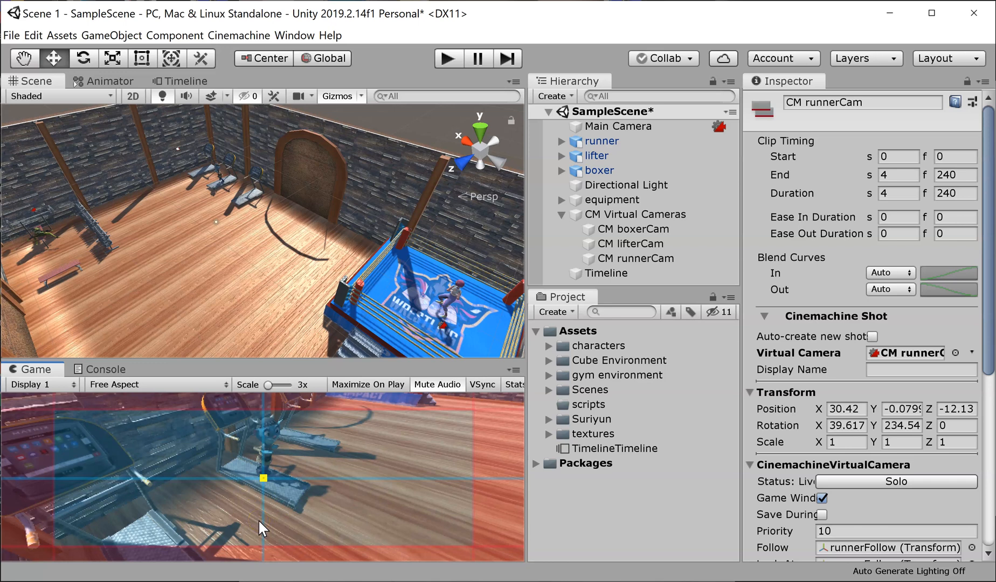
click(179, 81)
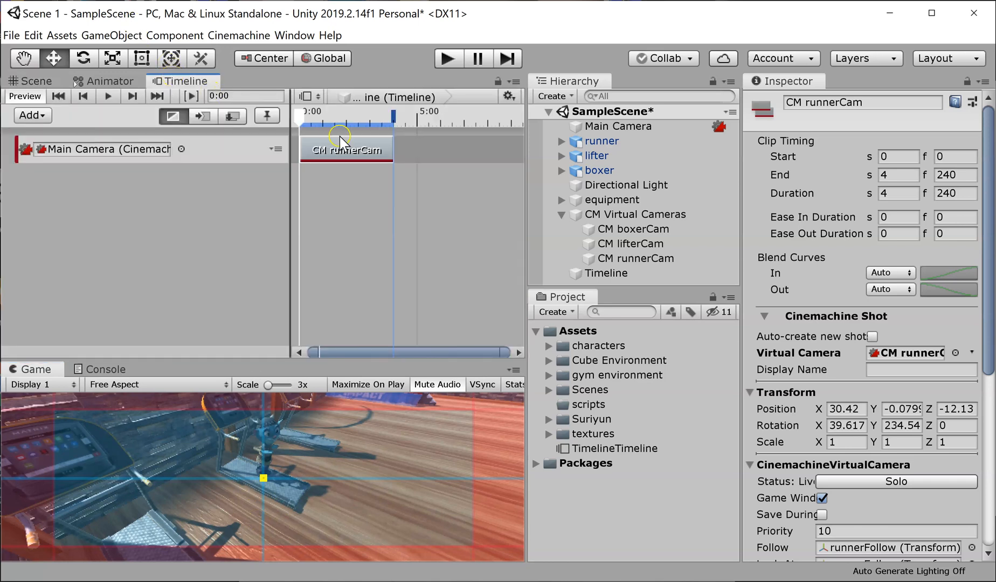
click(351, 232)
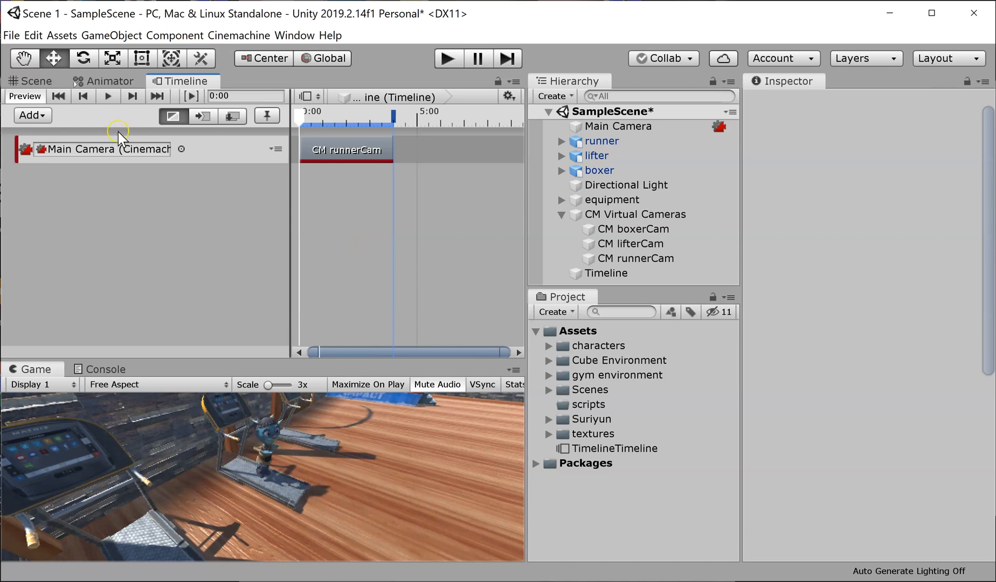
Step: Return the playhead to 0:00, show the Scene view, and play the scene to check the CM runnerCam shot
mouse_move(316, 114)
mouse_down()
mouse_move(360, 114)
mouse_move(298, 115)
mouse_up()
click(33, 81)
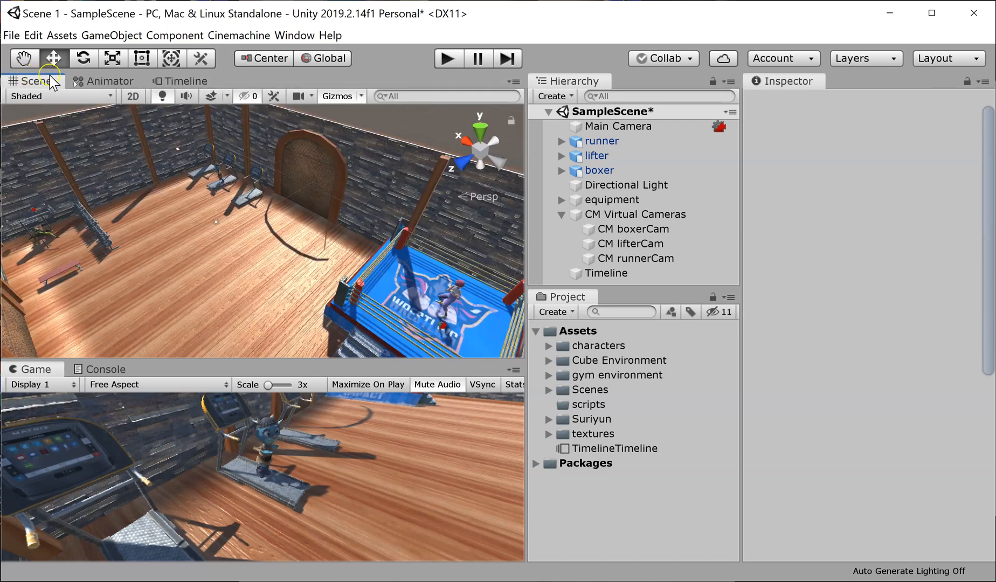
click(448, 58)
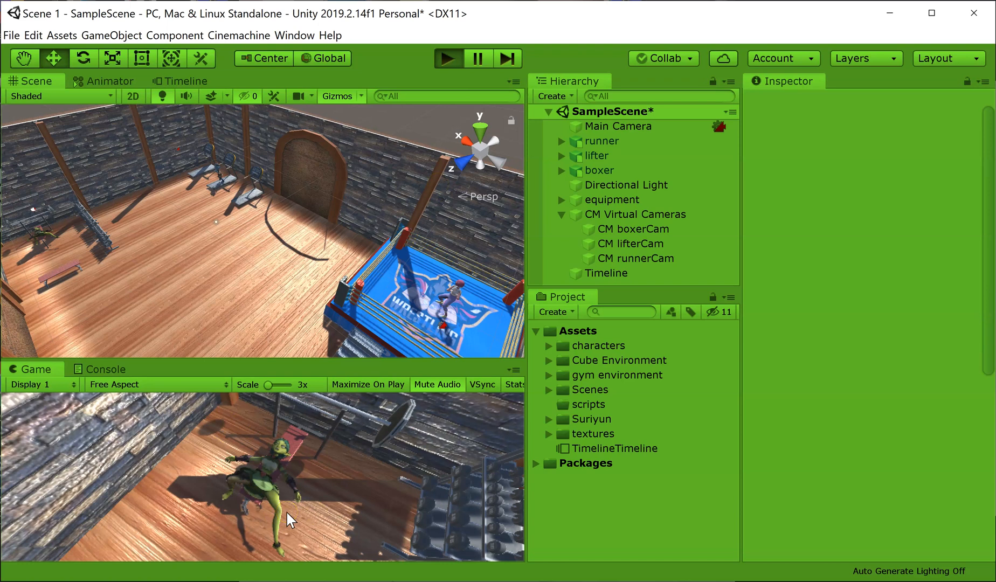
click(236, 531)
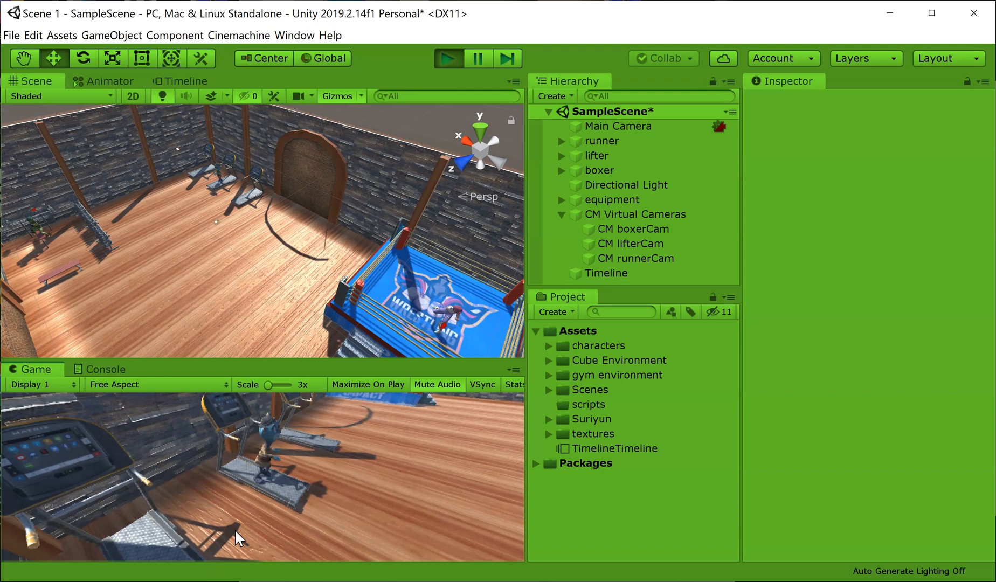
click(382, 184)
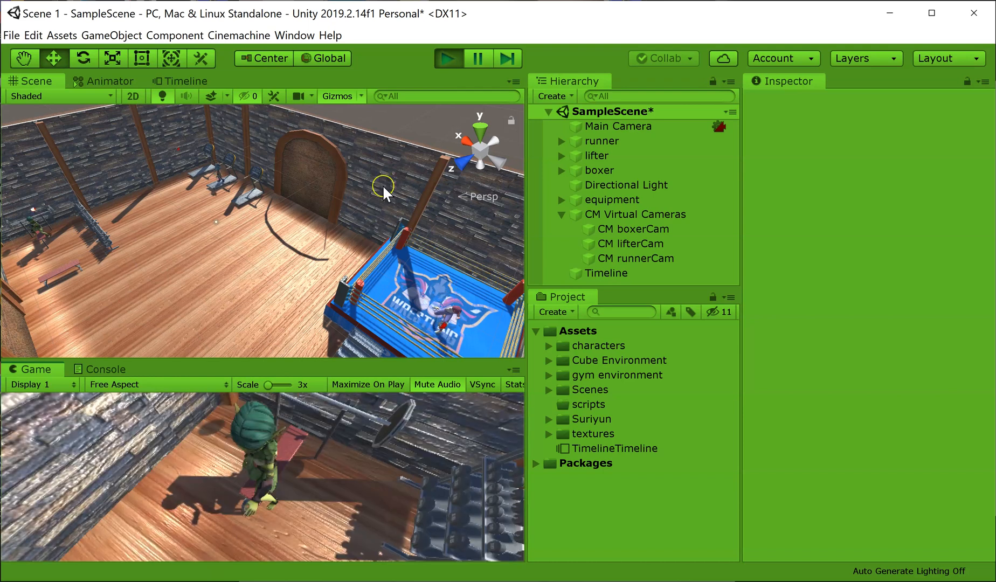
click(456, 56)
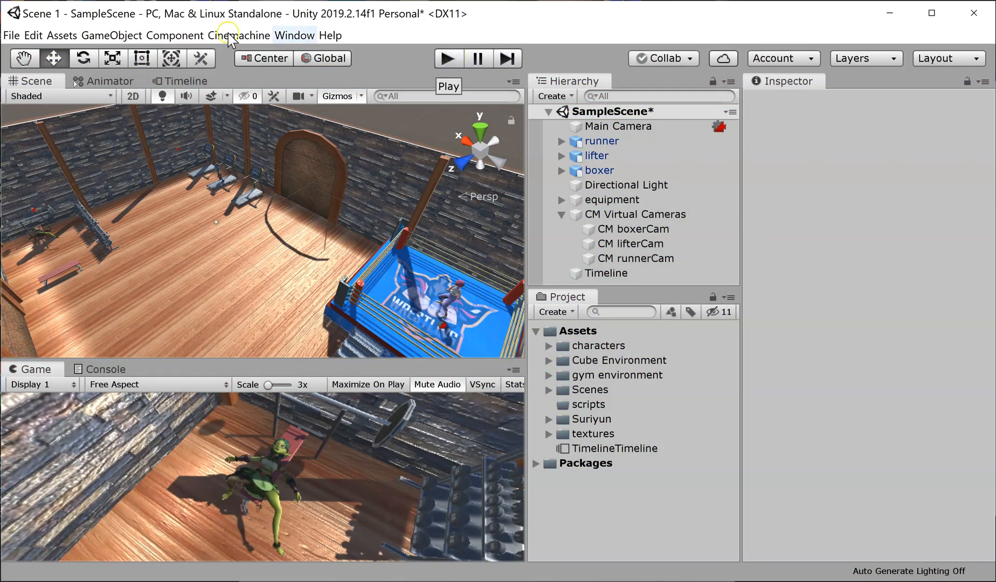
Step: Add CM lifterCam as a shot directly after CM runnerCam, starting at 4 seconds with a duration of 4 seconds
click(179, 81)
click(606, 273)
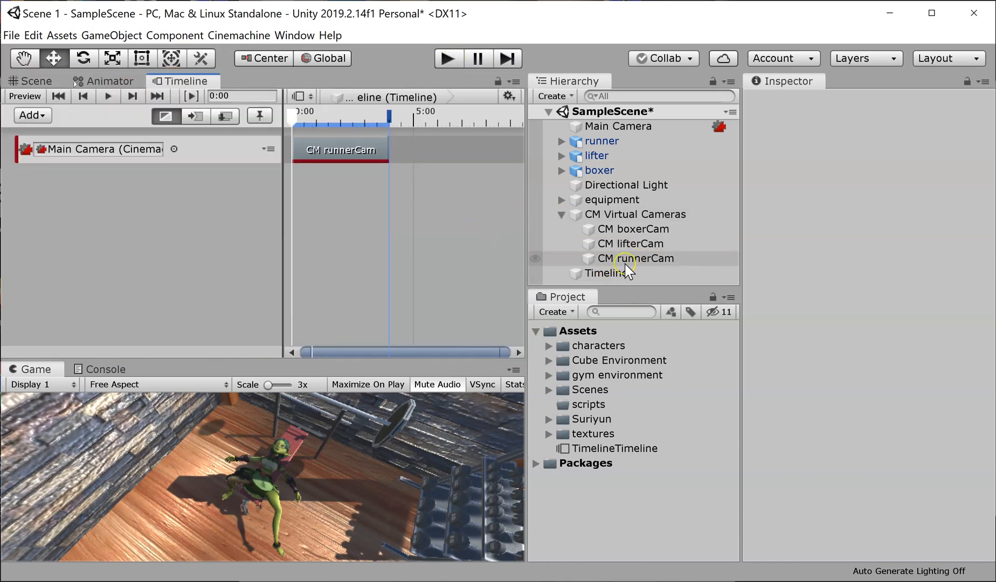
drag(643, 243, 384, 146)
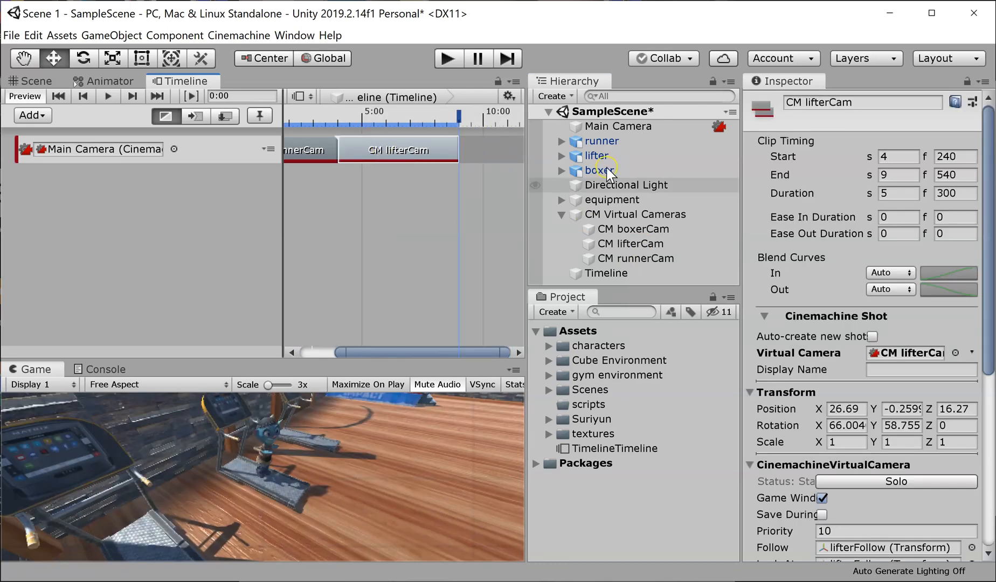
click(892, 194)
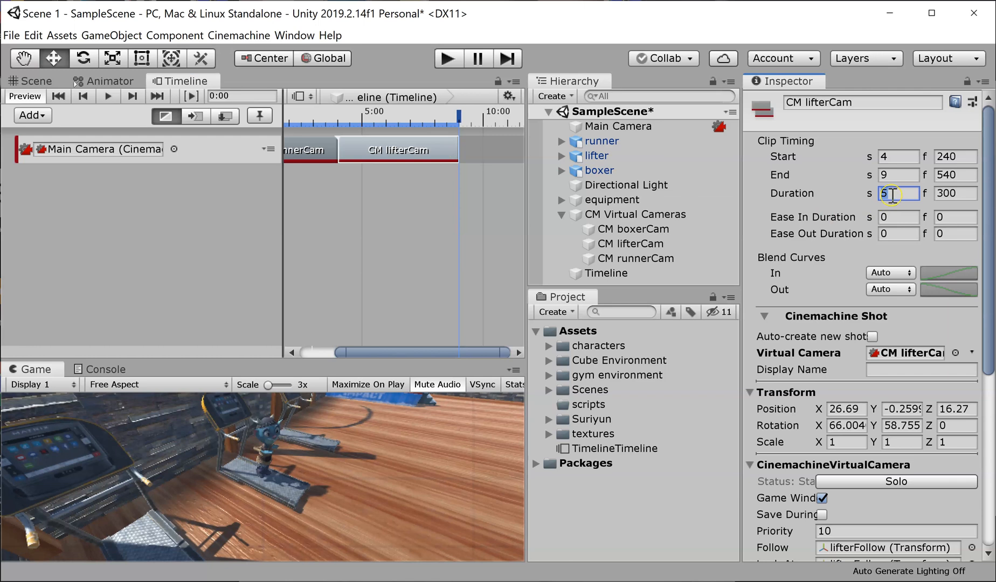
text(4)
key(Tab)
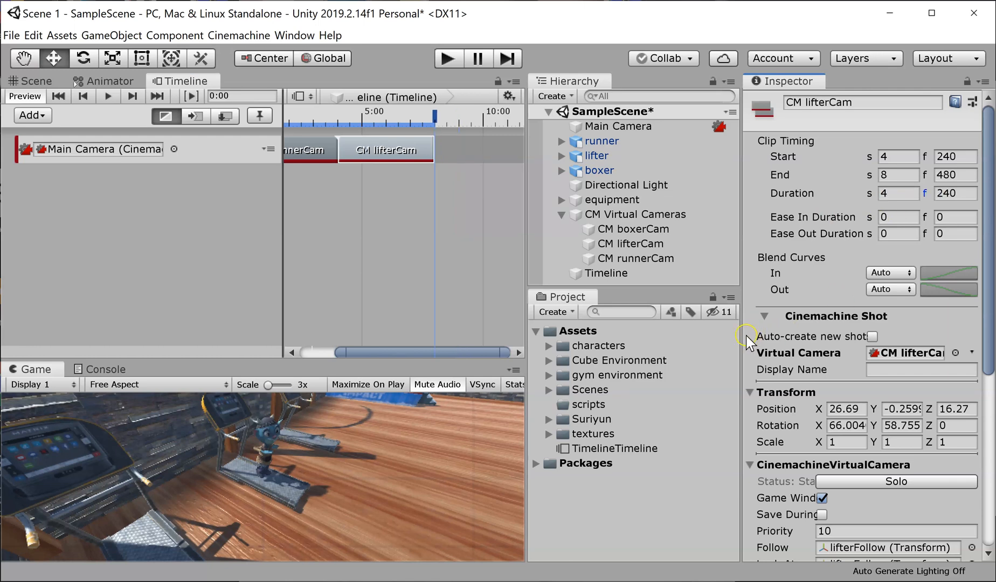
Step: Add CM boxerCam as a third shot with a duration of 4 seconds and move it to start at 8 seconds, directly after CM lifterCam
drag(664, 229, 482, 167)
click(899, 192)
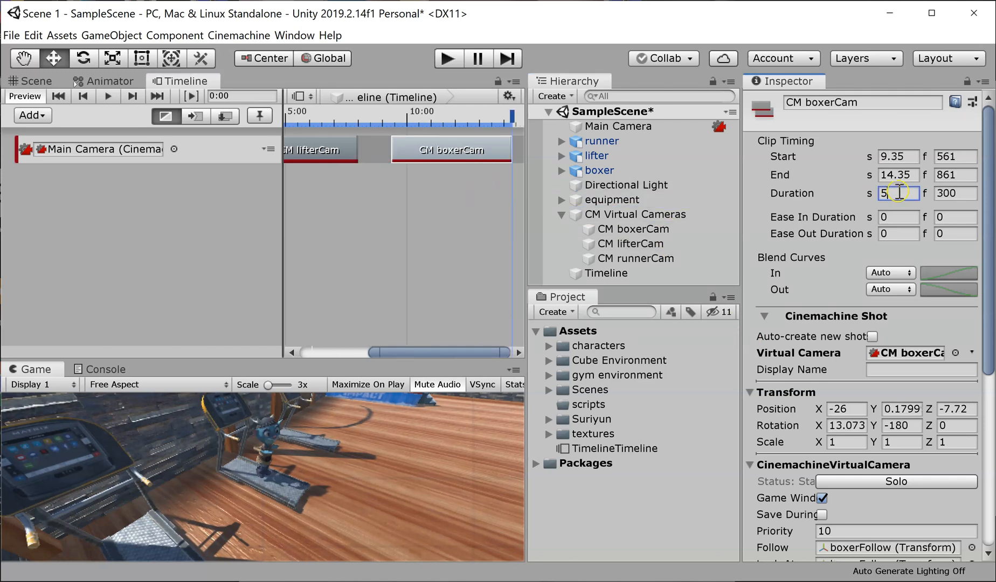
text(4)
key(Return)
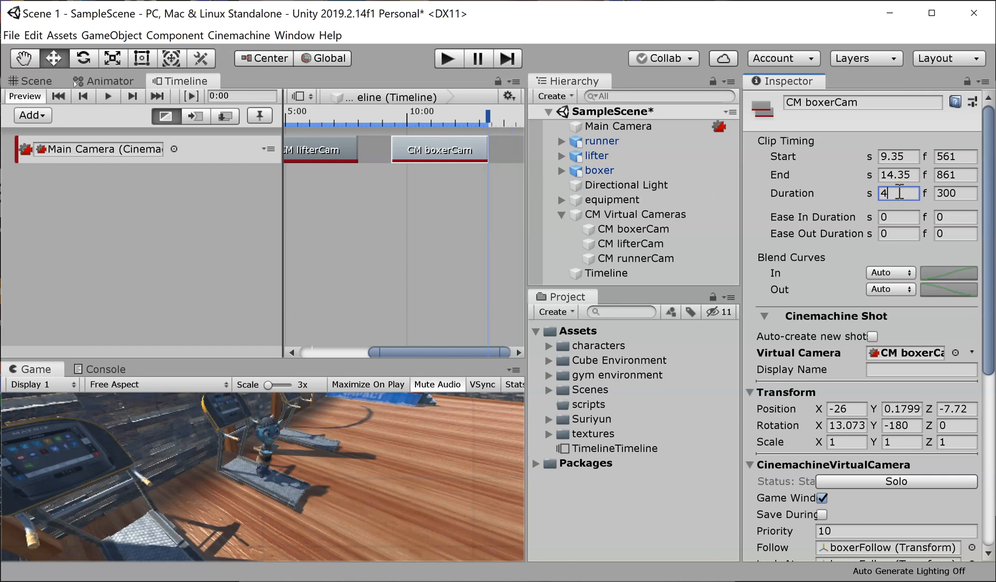
drag(459, 151, 426, 152)
drag(391, 351, 349, 357)
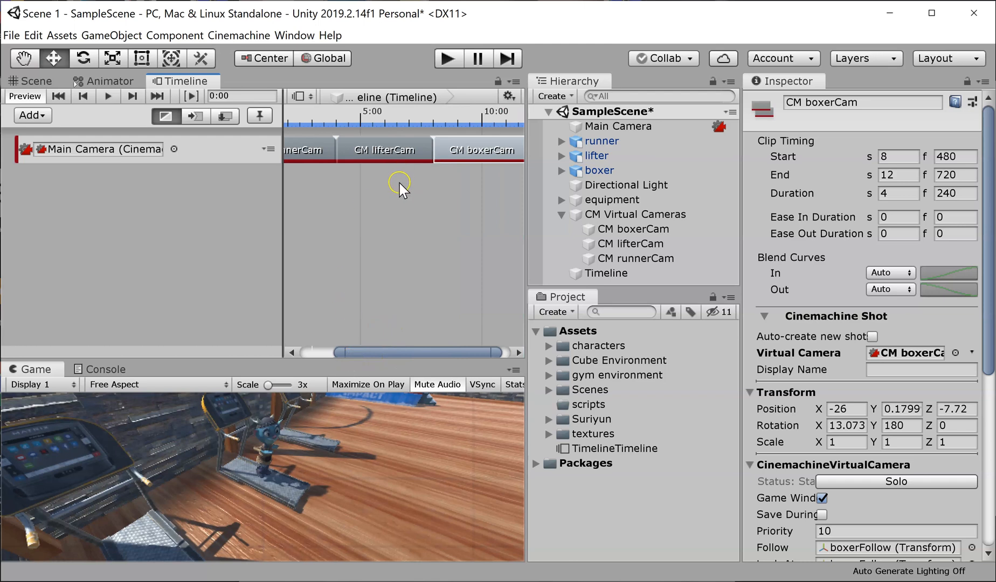
click(397, 201)
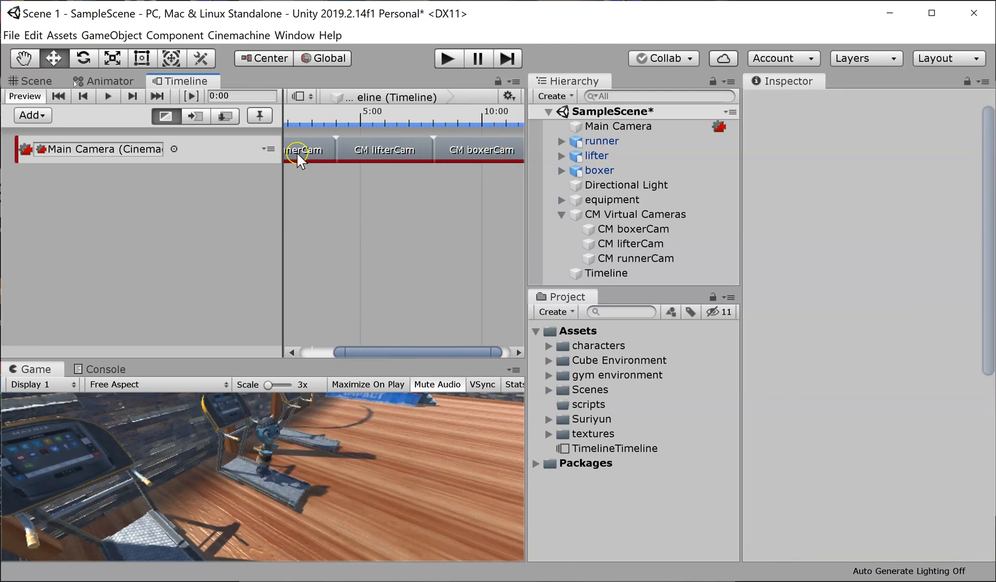
Step: Preview the CM boxerCam shot with the playhead at 9:04, and play the scene to watch the sequence of shots
click(483, 154)
click(460, 118)
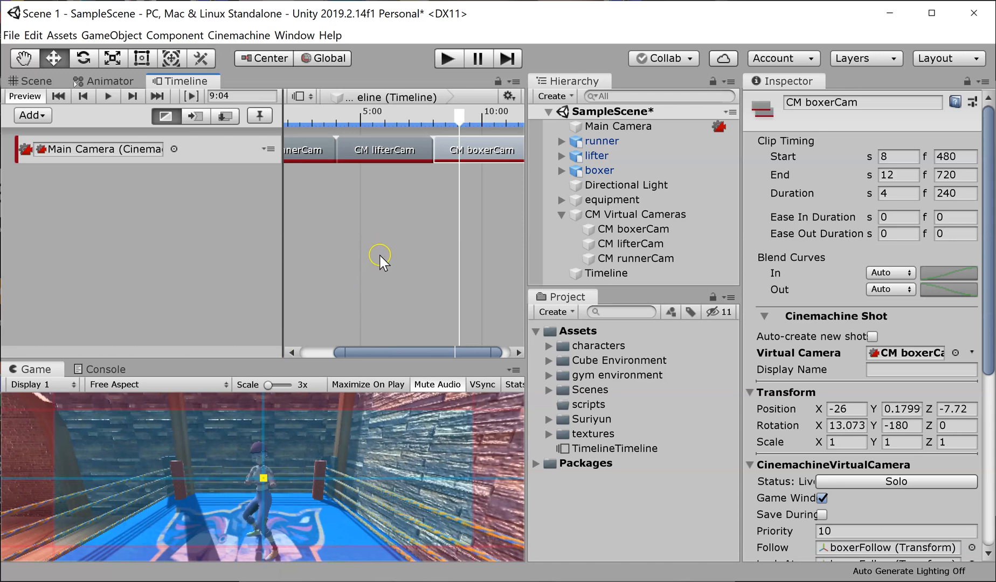
click(317, 290)
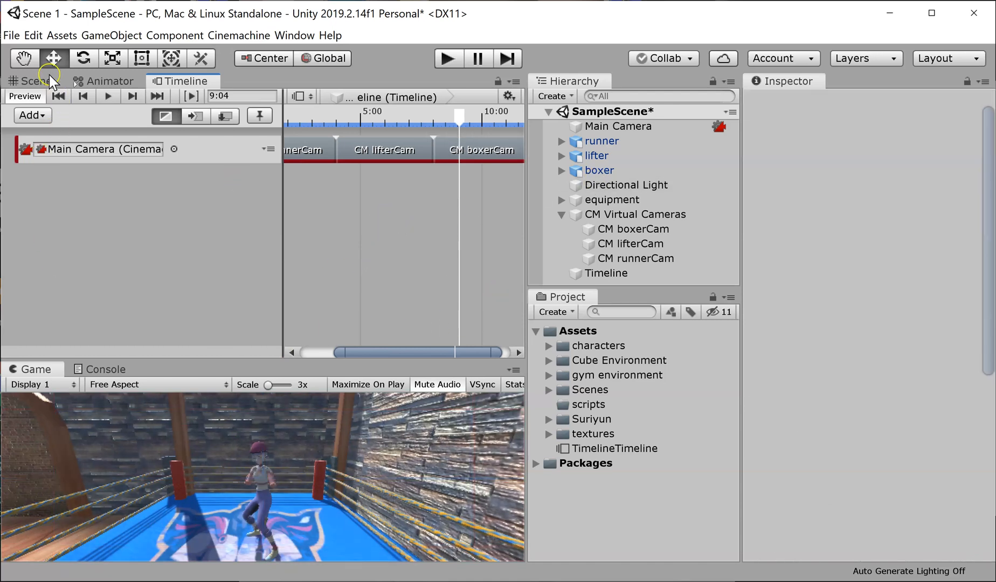
click(447, 57)
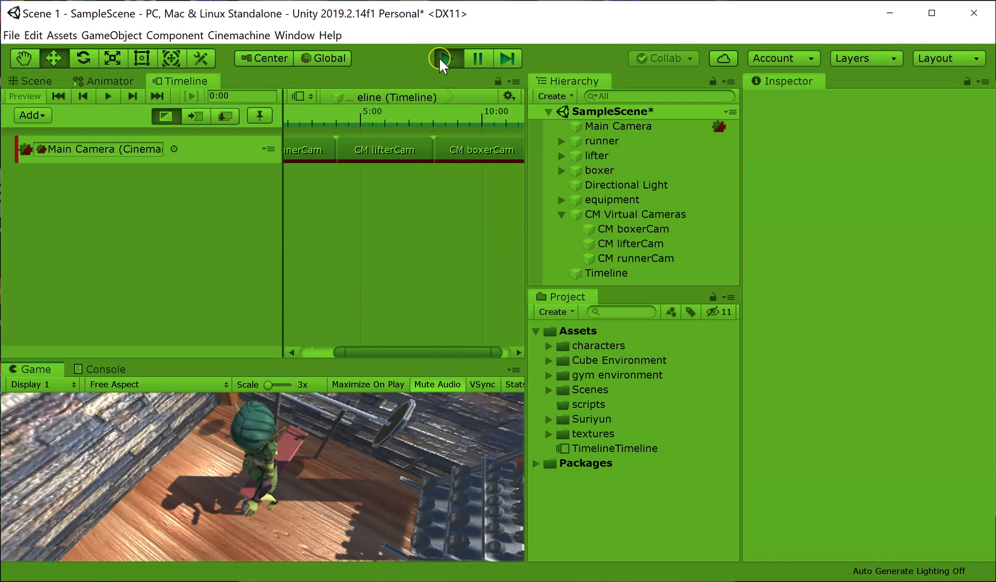
click(441, 58)
drag(341, 352, 317, 354)
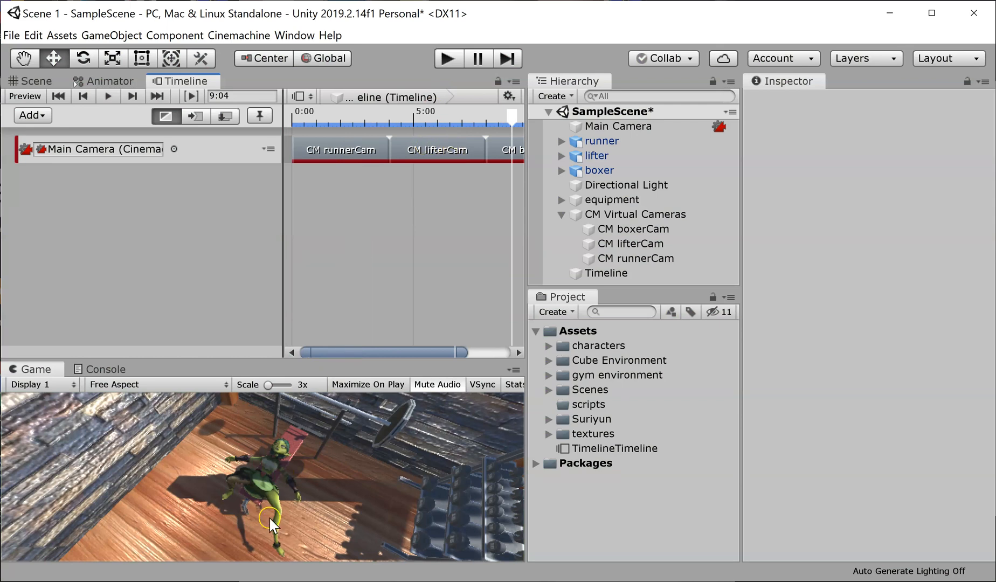
drag(417, 152, 320, 150)
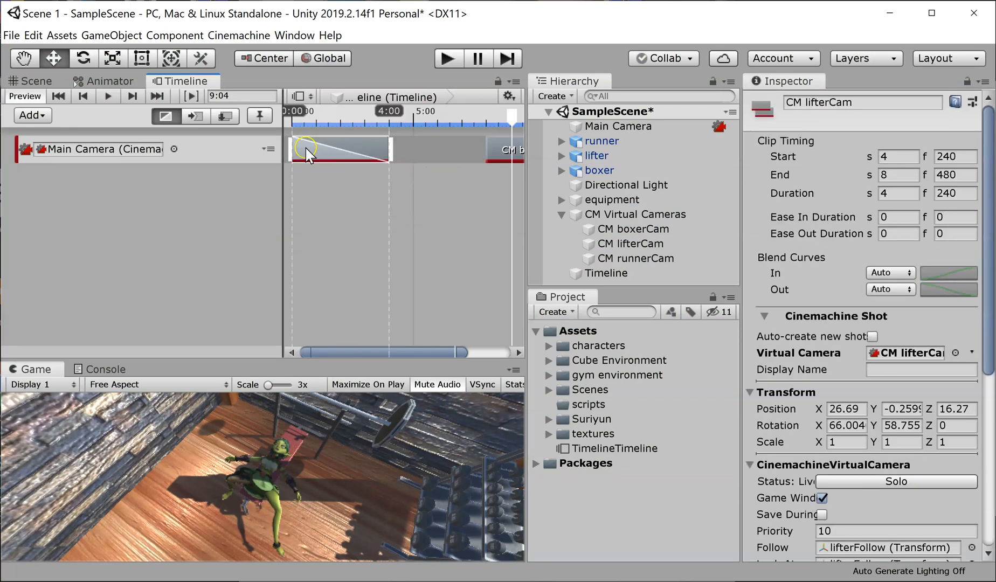
drag(307, 192, 362, 193)
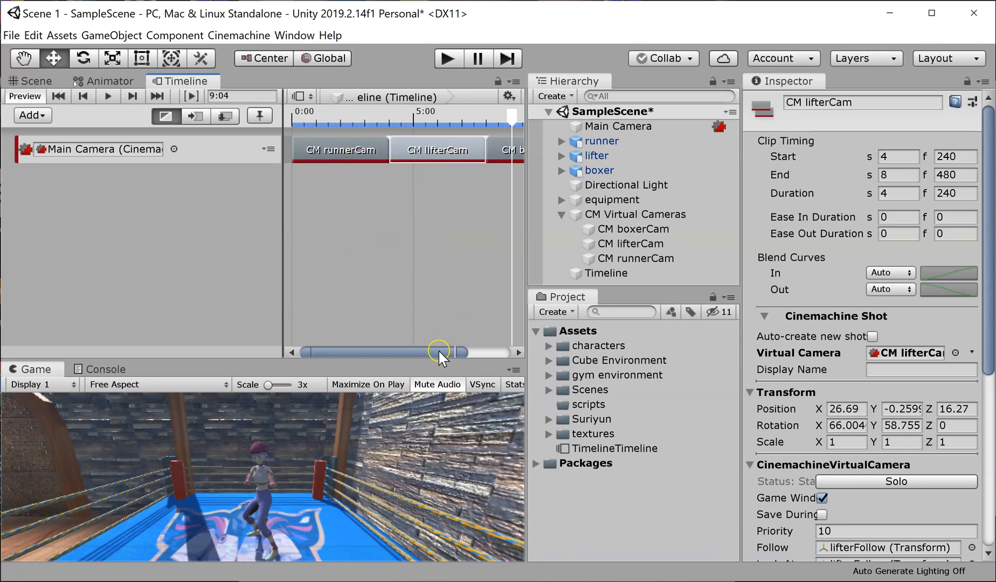
Step: Reorder the shots so CM lifterCam starts at 0 and CM runnerCam at 4 seconds, and play the scene to check the order
scroll(444, 198, down, 3)
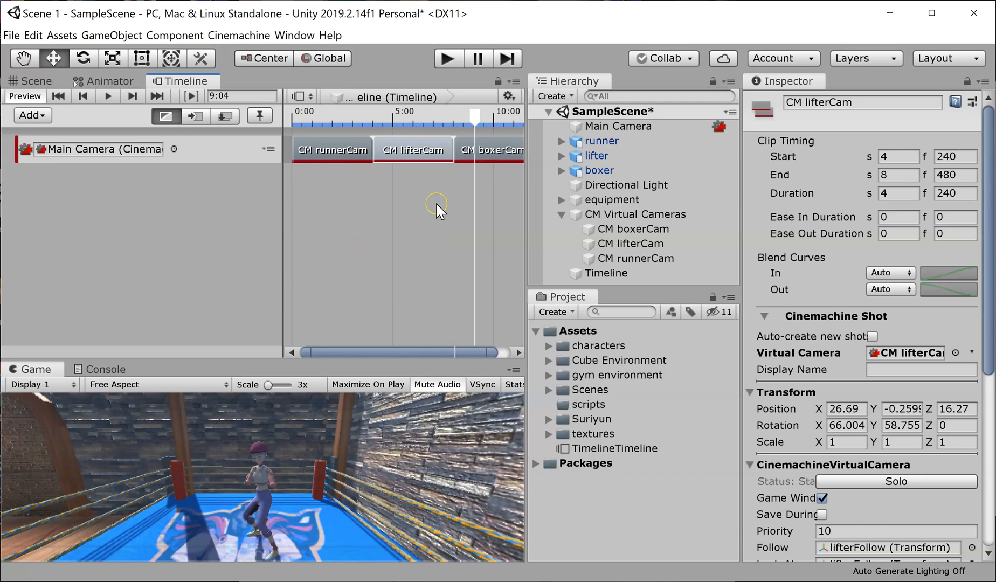
scroll(441, 211, down, 3)
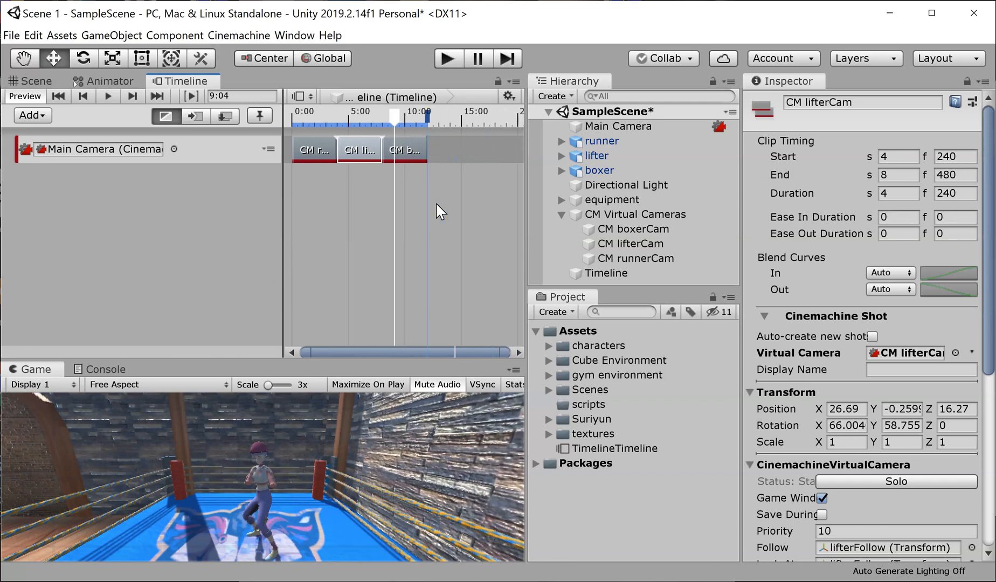
scroll(441, 211, down, 2)
drag(367, 156, 477, 147)
drag(311, 147, 356, 150)
drag(468, 146, 305, 156)
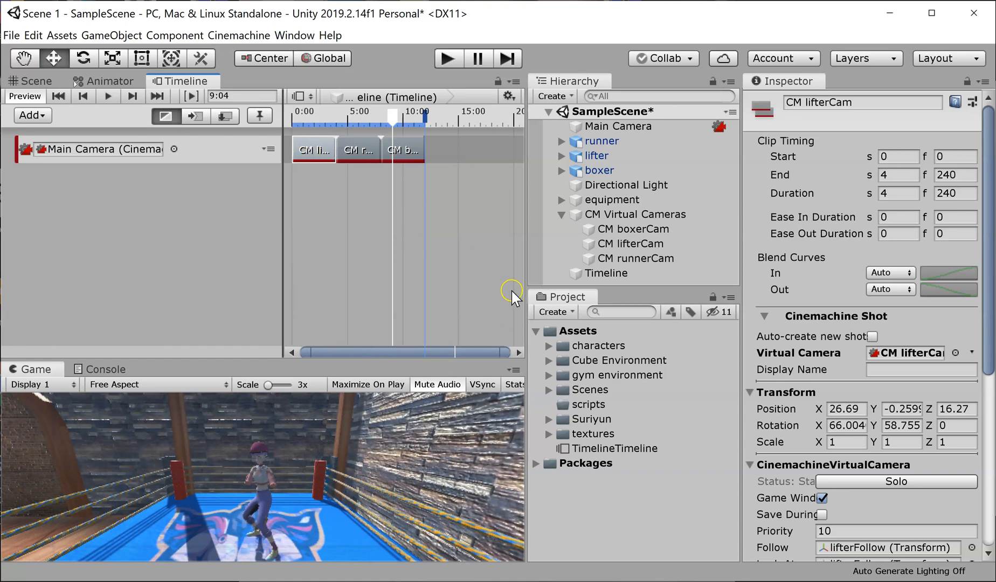
click(397, 260)
scroll(357, 250, up, 2)
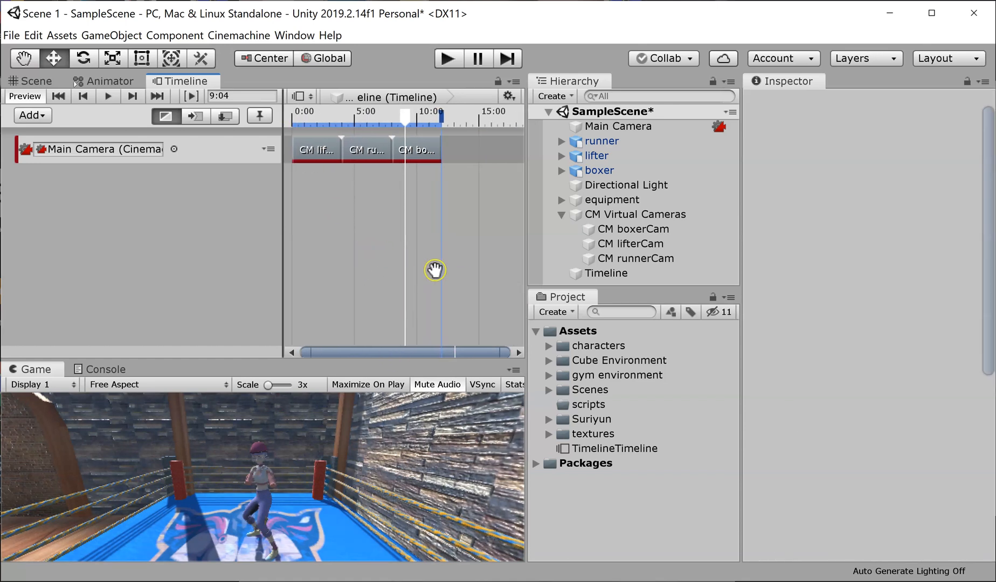
click(443, 58)
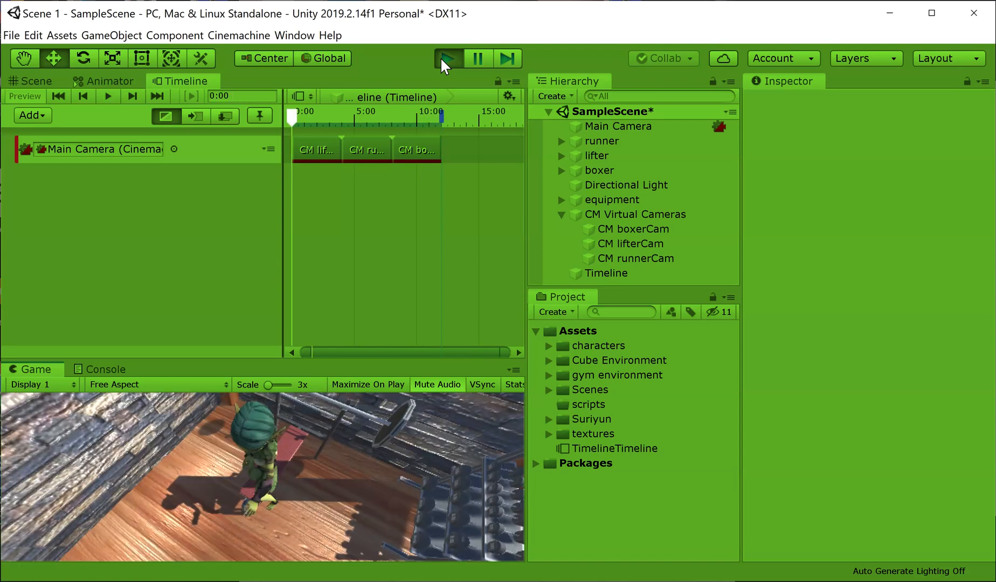
click(440, 56)
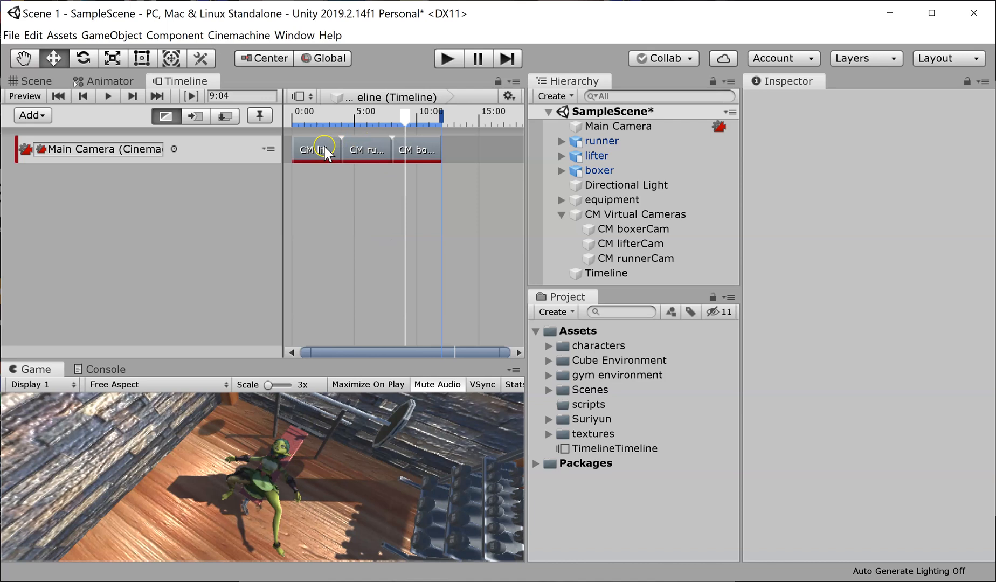
Step: Blend the shots by extending CM lifterCam's end to about 4.95 seconds and CM runnerCam's to about 9.07 seconds, and play the scene
drag(340, 150, 351, 159)
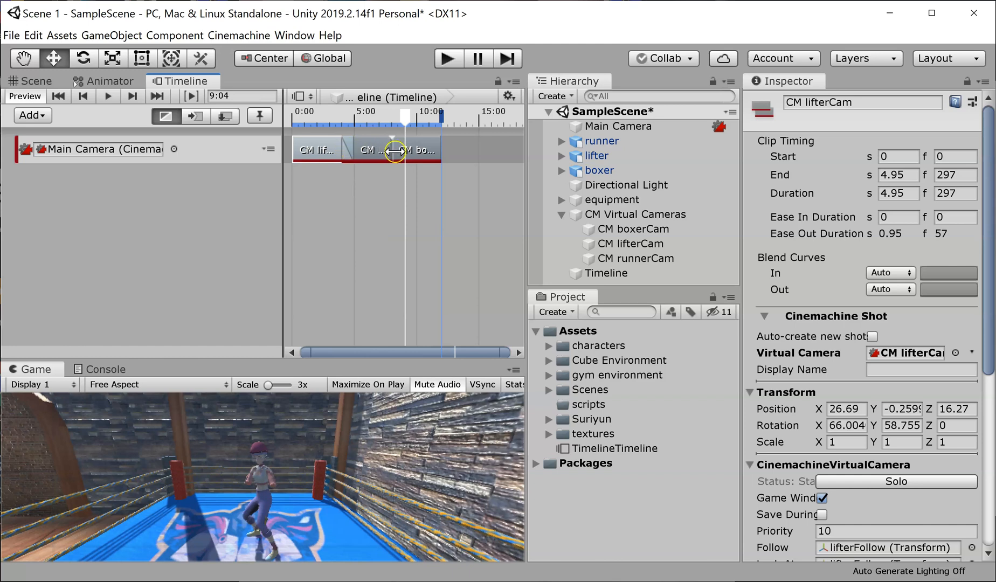
drag(395, 151, 408, 152)
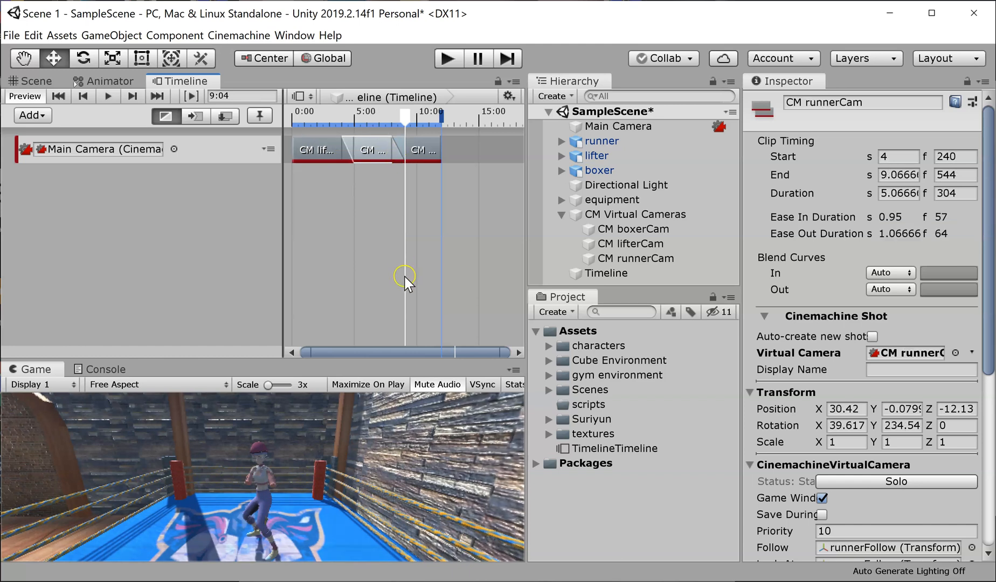
click(452, 57)
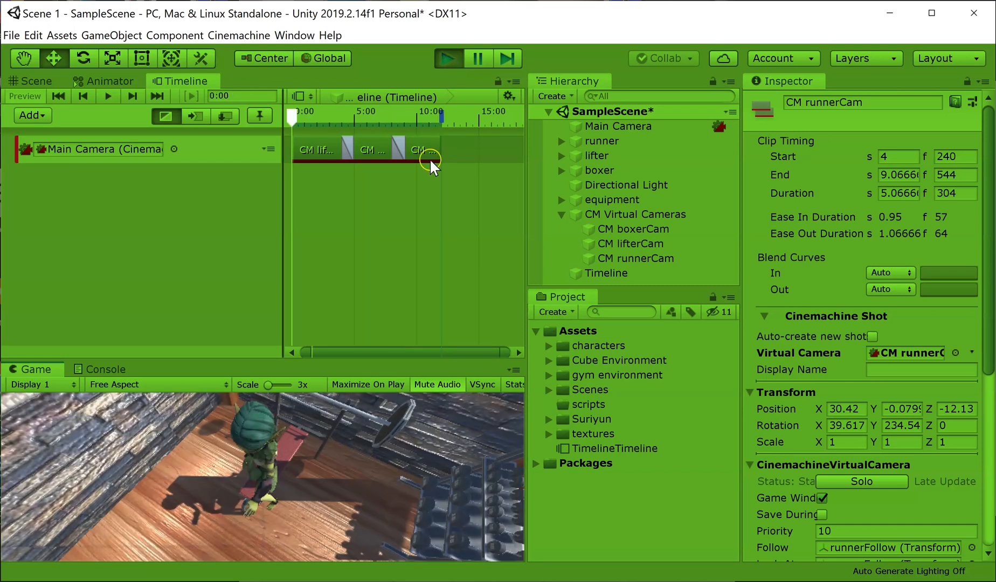
click(451, 57)
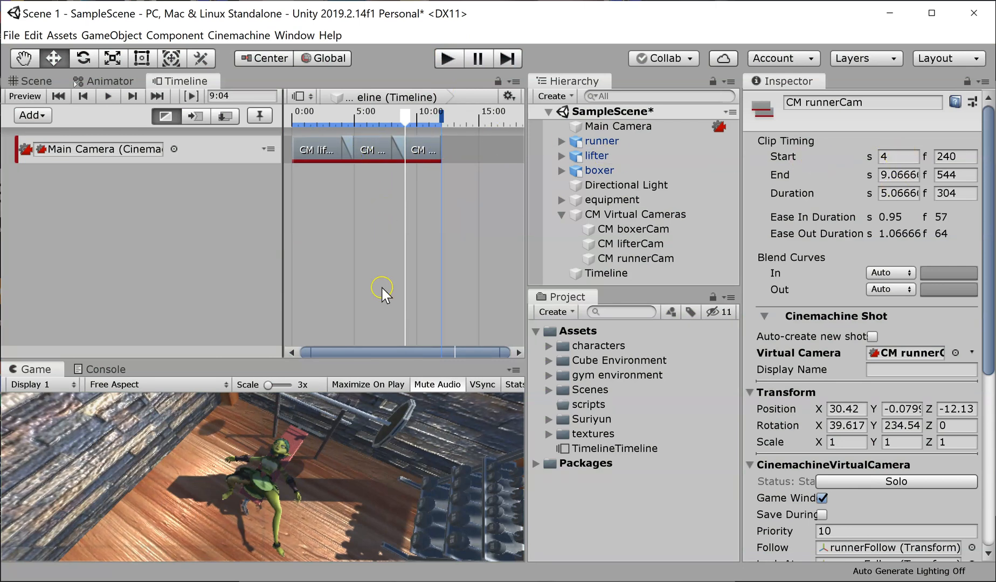
click(374, 271)
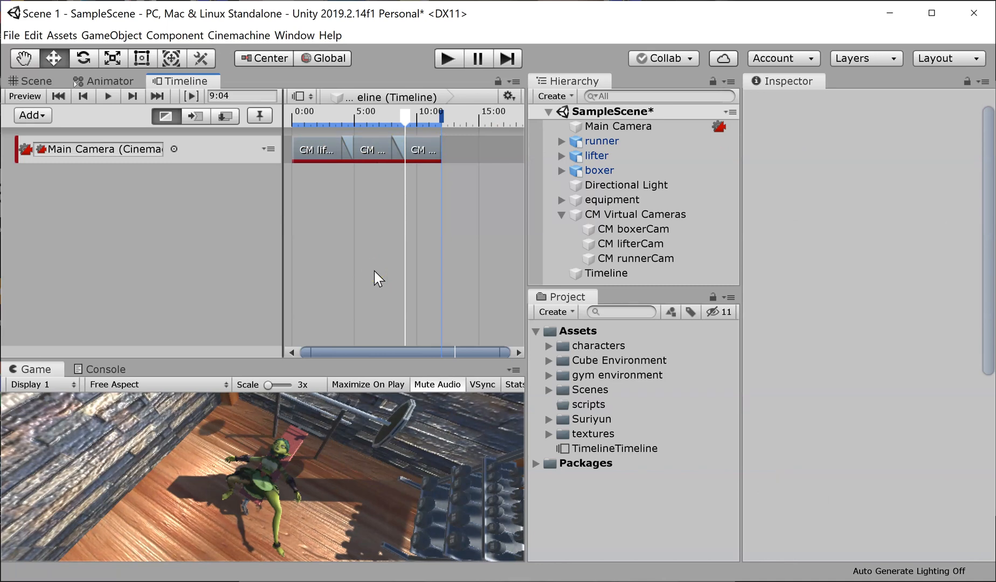